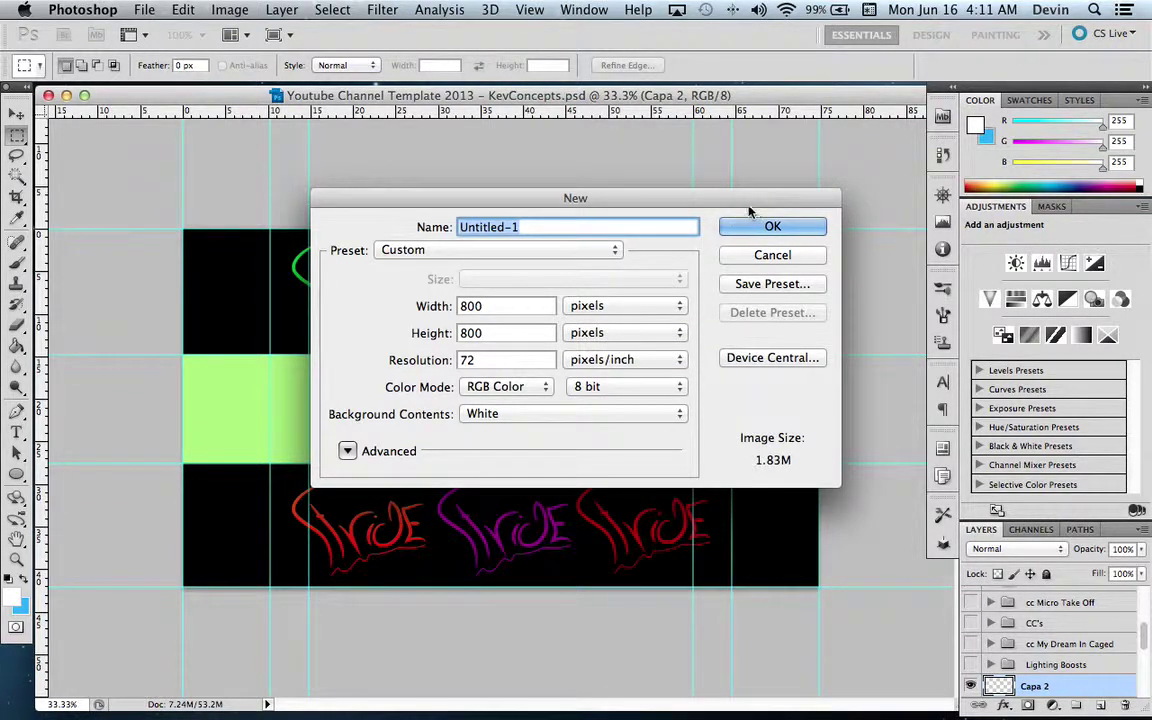
# Step: Create a new 800 × 800 pixel document at 72 pixels/inch, in RGB Color with a white background
pyautogui.doubleClick(496, 305)
pyautogui.doubleClick(506, 330)
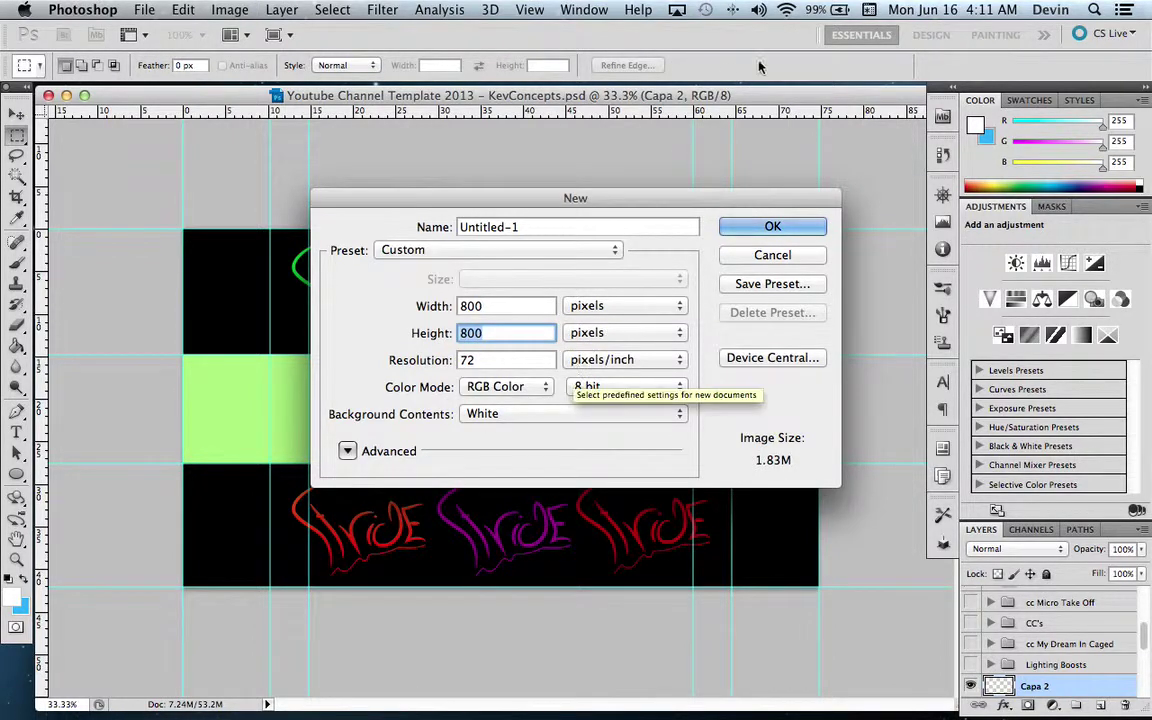
pyautogui.doubleClick(521, 307)
pyautogui.click(519, 325)
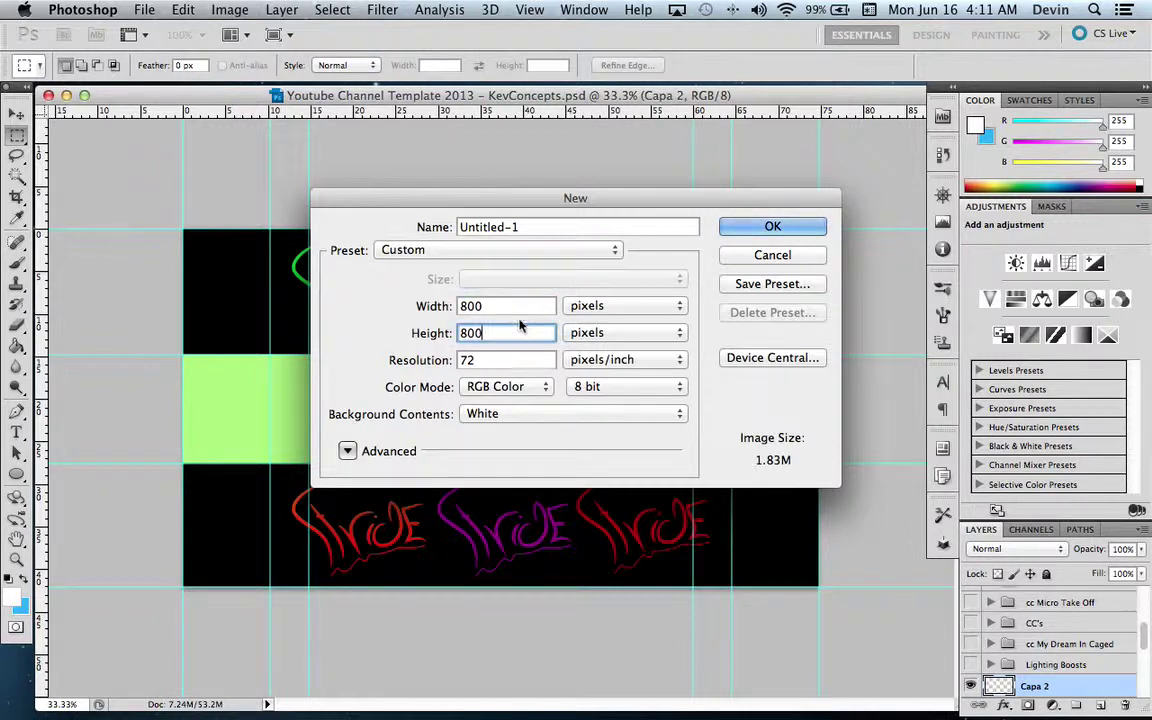
pyautogui.click(760, 227)
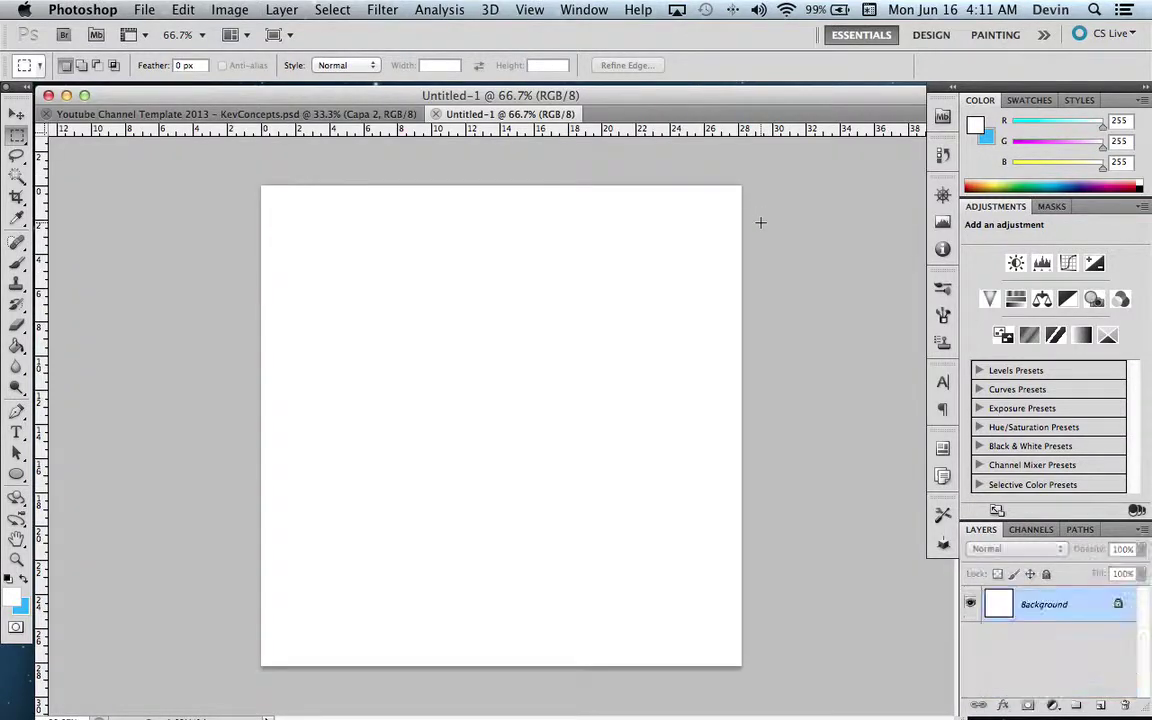
# Step: Start a text layer near the canvas centre in the Rufa font with the size set to 400 pt
pyautogui.click(16, 432)
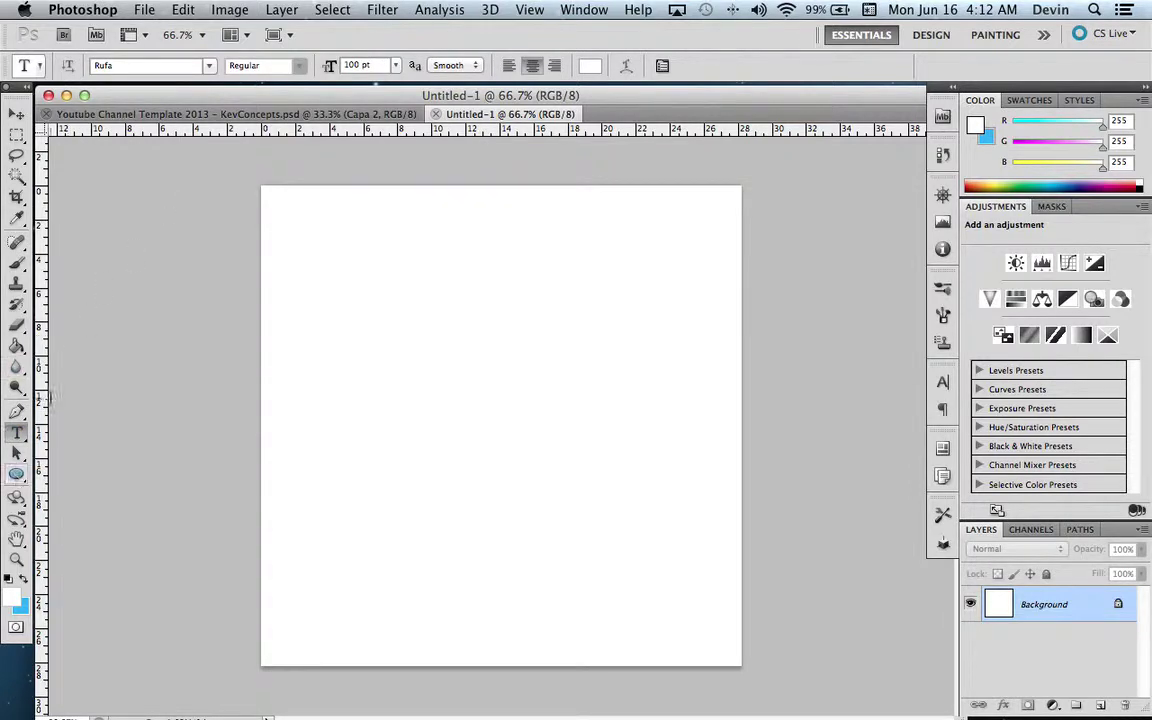
pyautogui.click(211, 67)
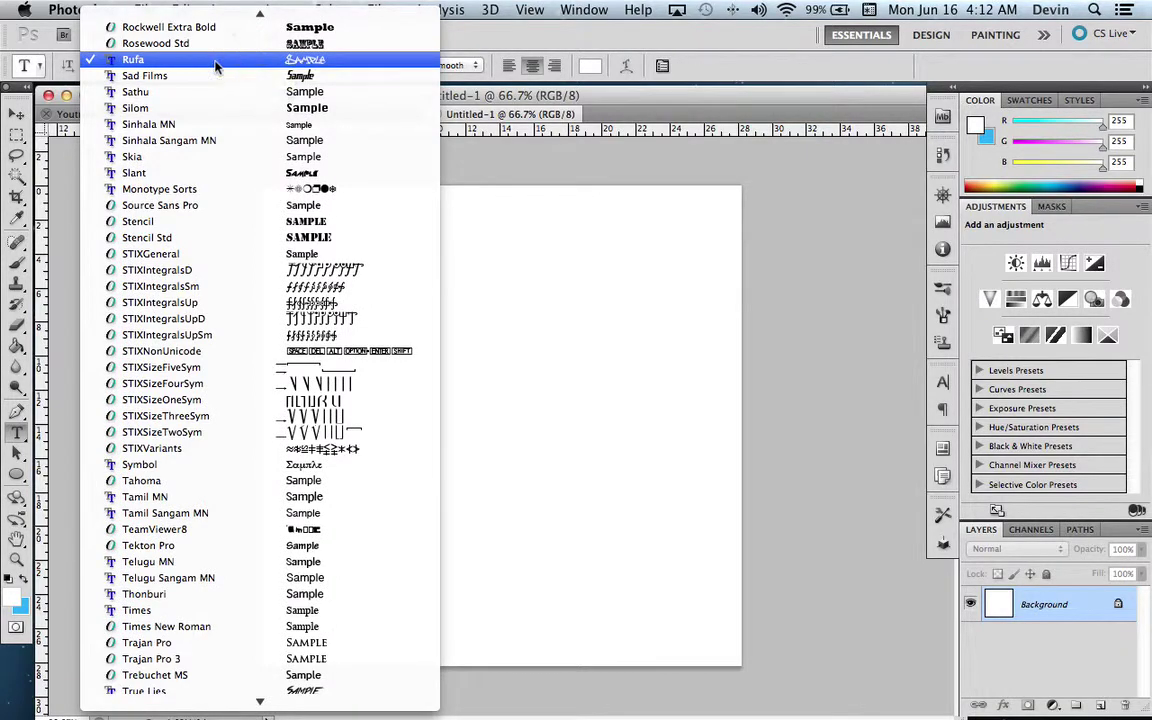
pyautogui.click(211, 62)
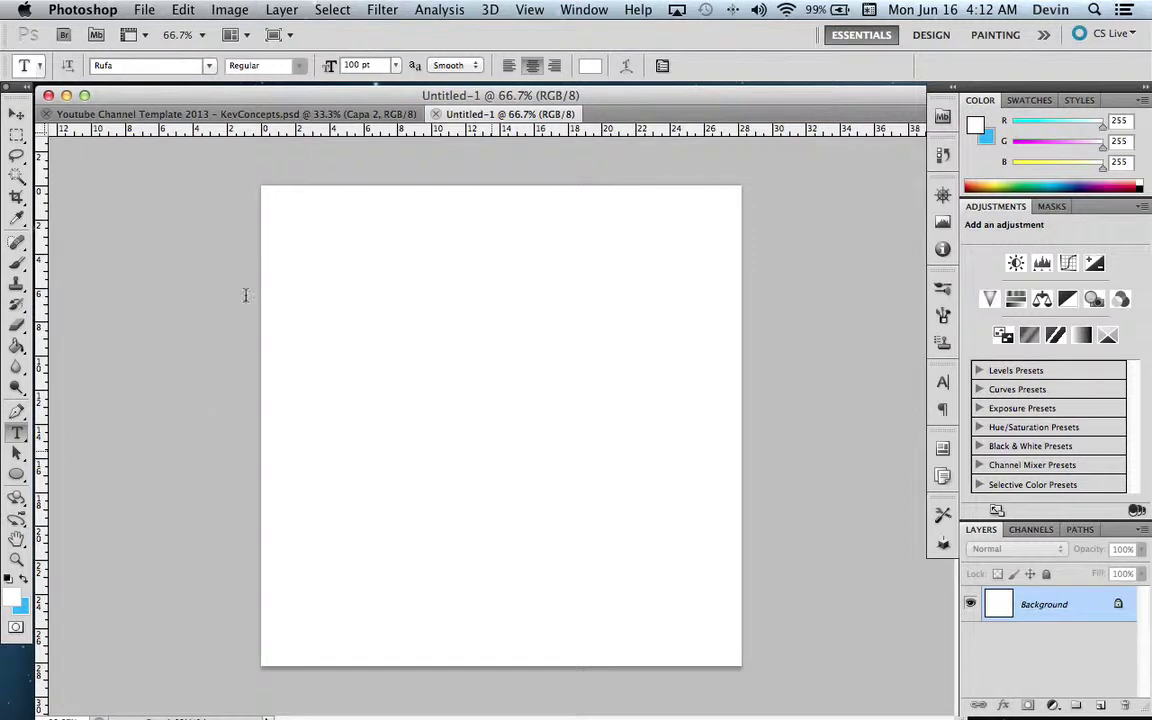
pyautogui.click(490, 451)
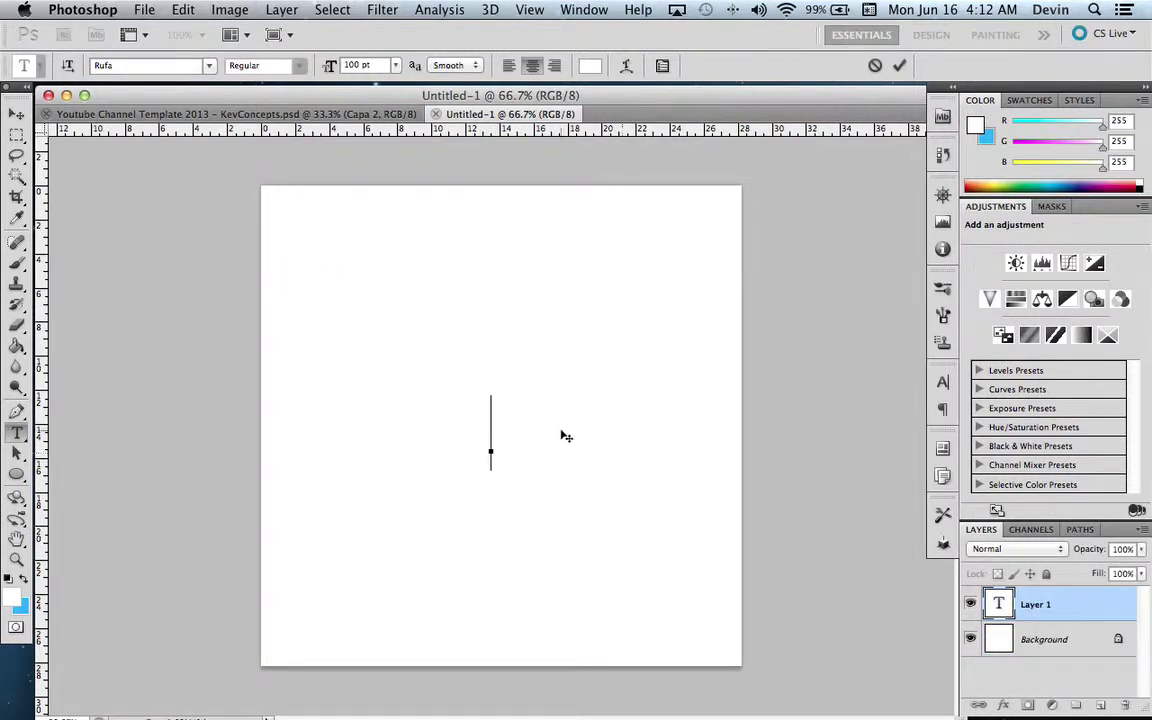
pyautogui.click(352, 65)
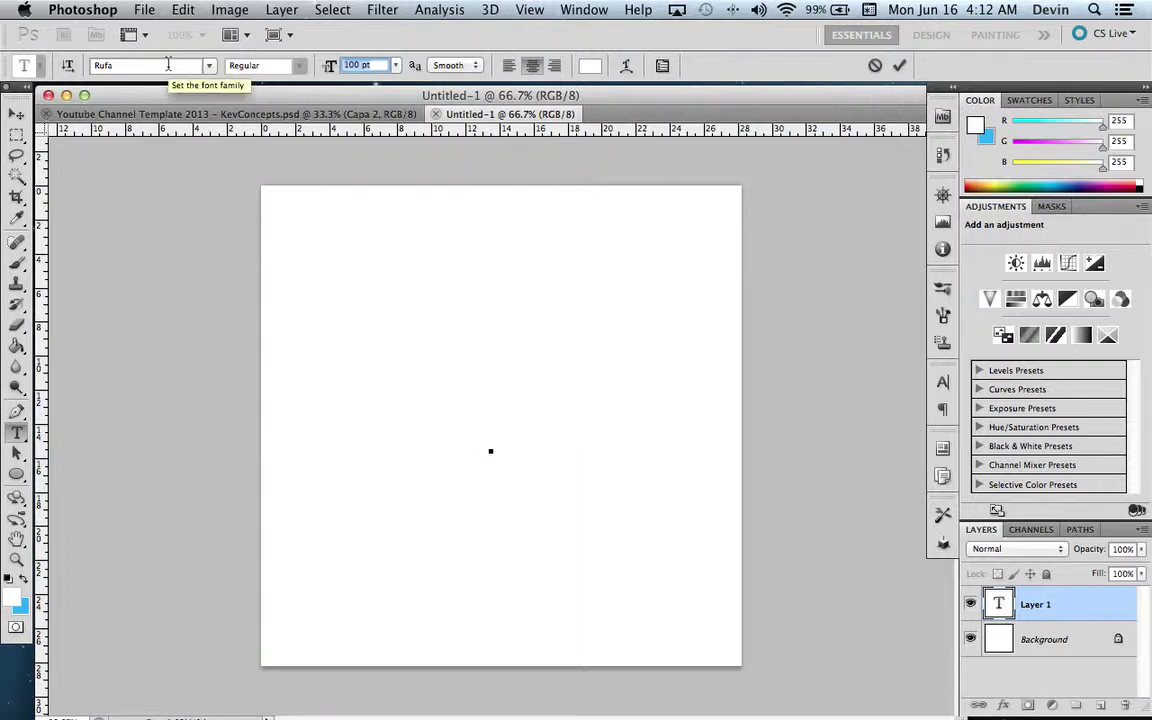
pyautogui.write('400')
pyautogui.press('Return')
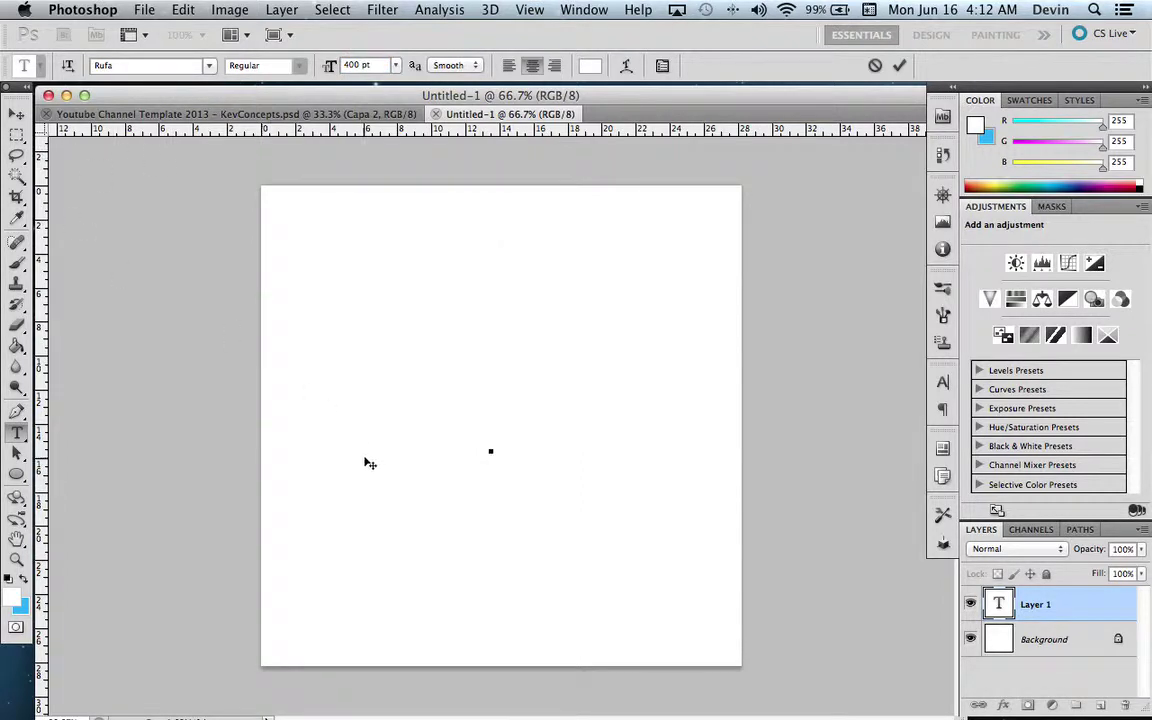
# Step: Swap the foreground and background colours and set the text colour to black (000000)
pyautogui.click(24, 588)
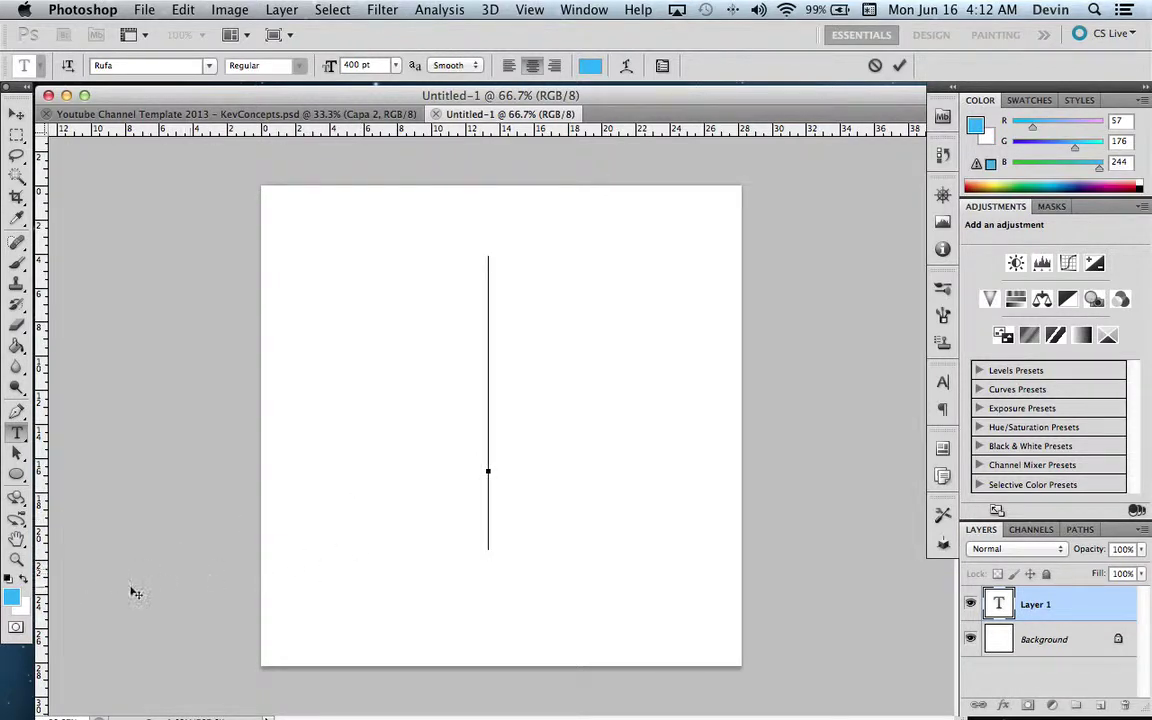
pyautogui.click(10, 598)
pyautogui.moveTo(352, 553); pyautogui.dragTo(158, 657)
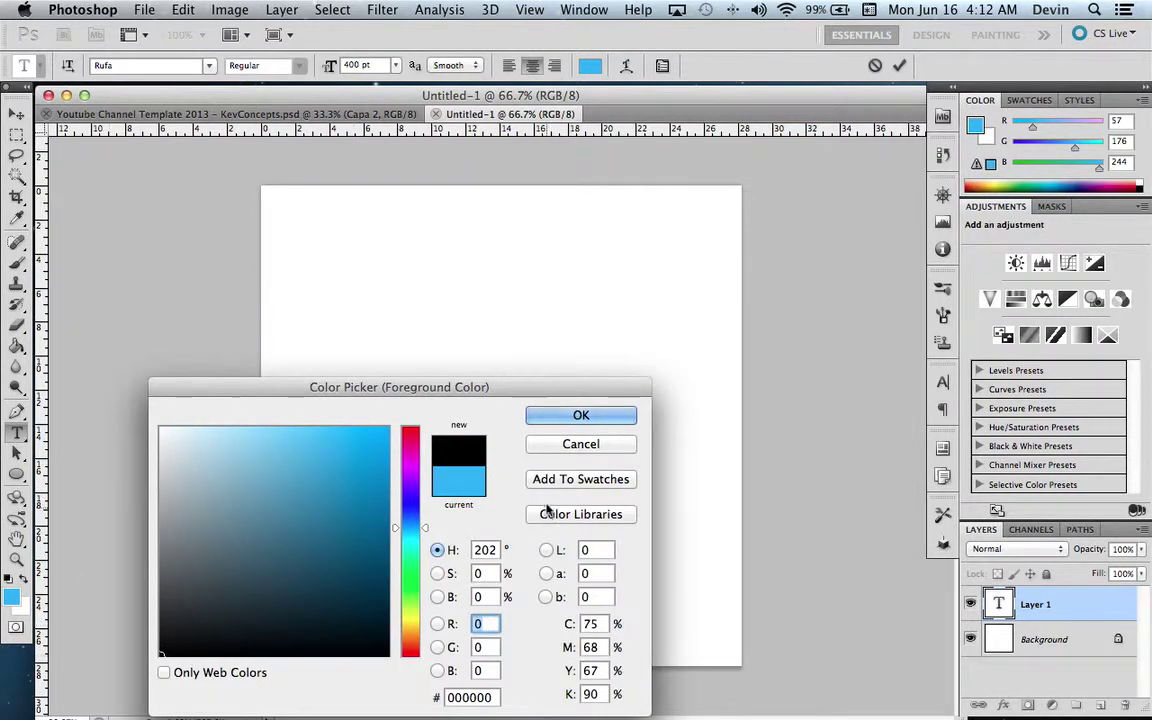
pyautogui.click(581, 415)
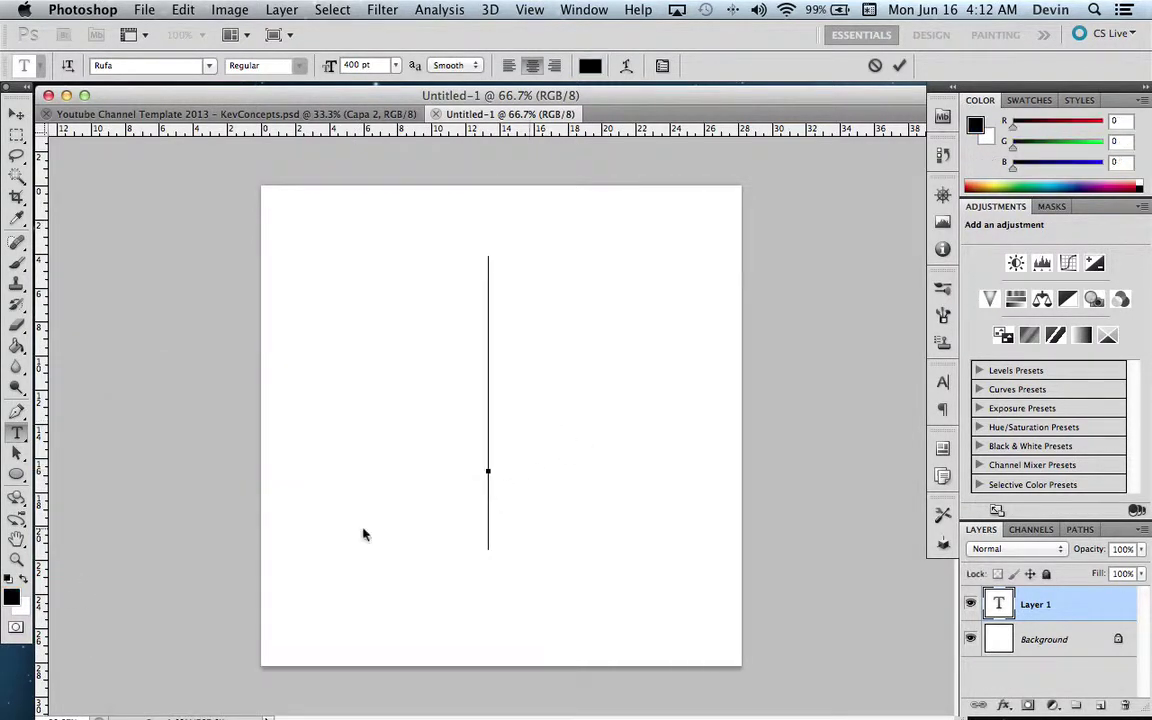
# Step: Enter the letter S on the text layer and shift it slightly toward the canvas centre
pyautogui.moveTo(363, 535); pyautogui.dragTo(362, 557)
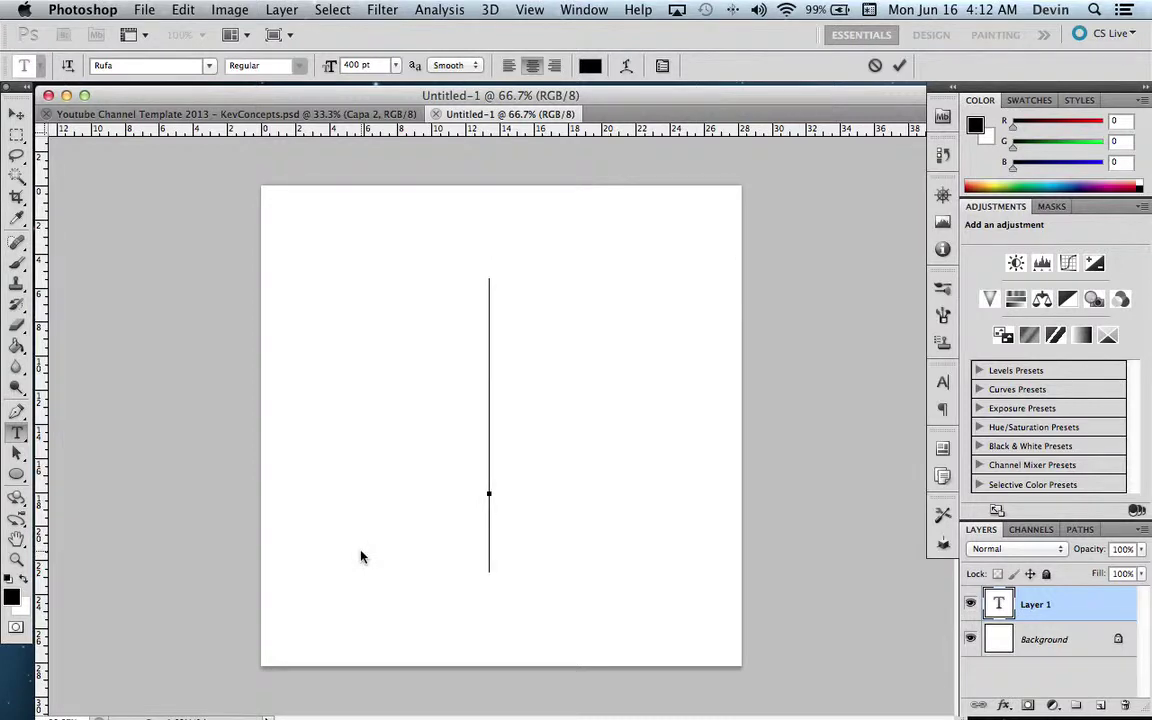
pyautogui.write('S')
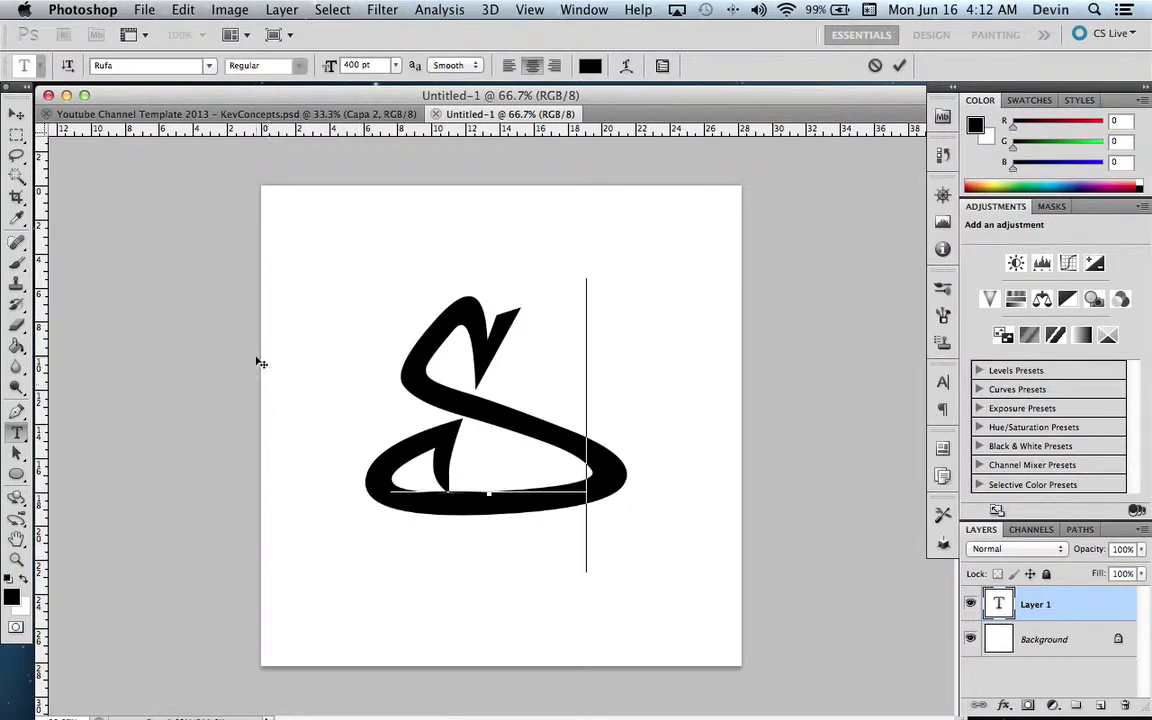
pyautogui.click(19, 113)
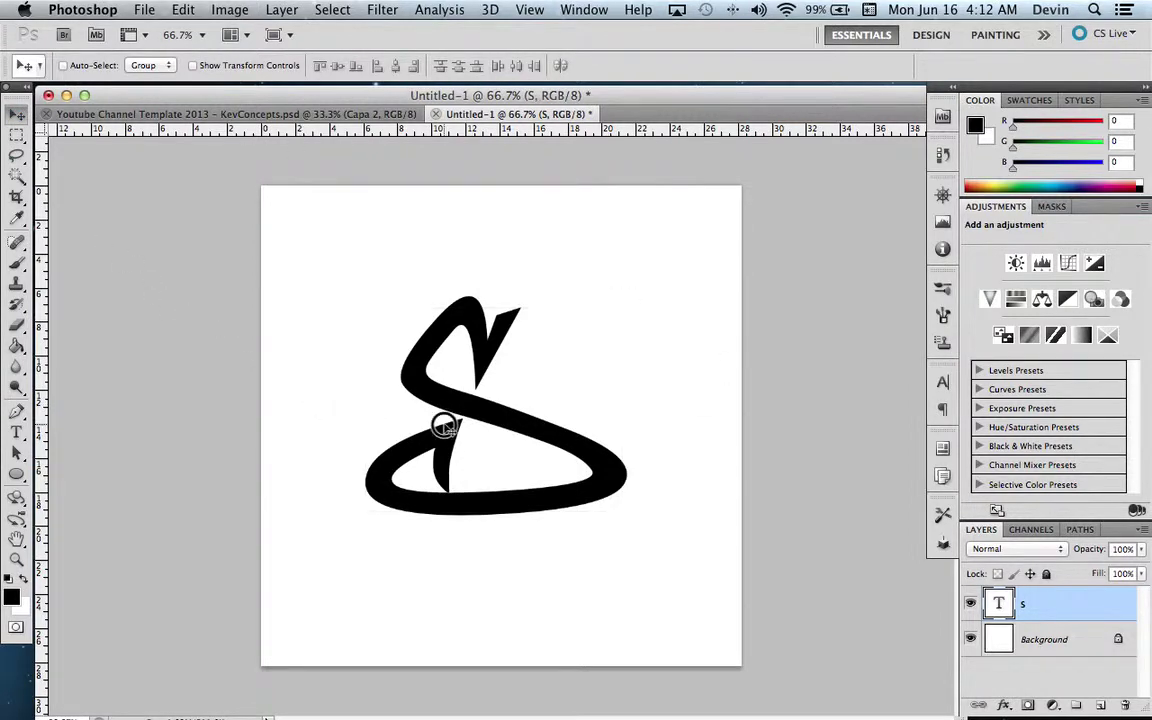
pyautogui.moveTo(387, 415); pyautogui.dragTo(411, 406)
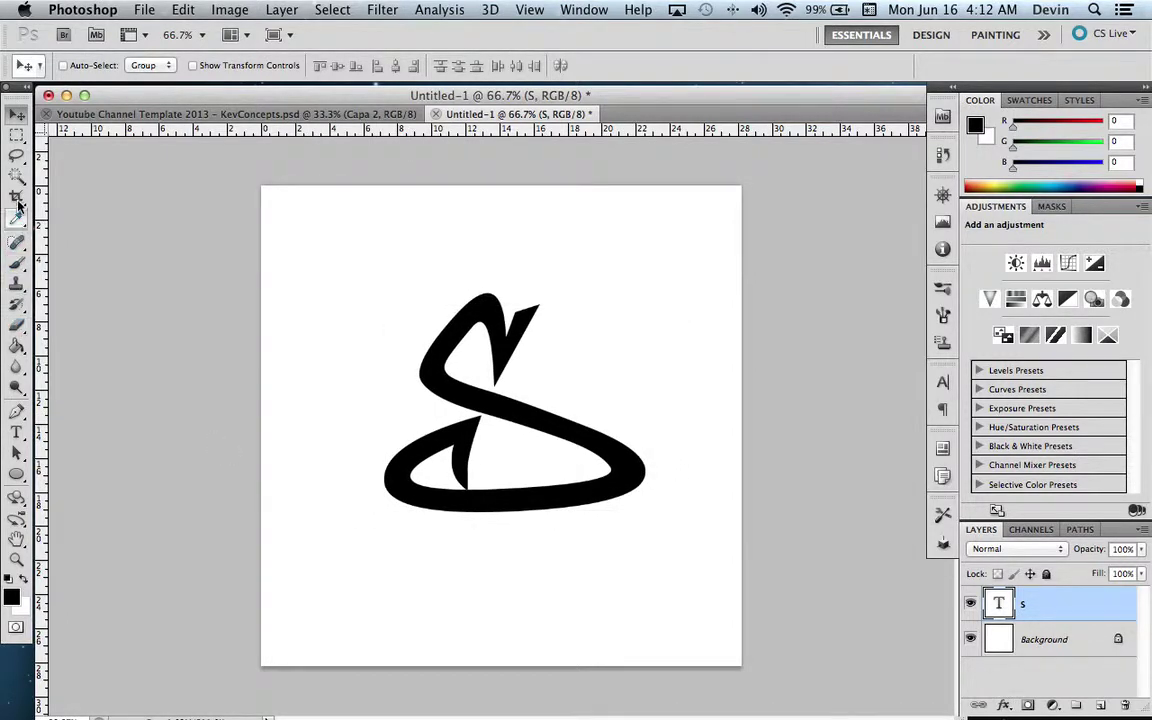
# Step: Reposition the letter S slightly lower and to the left with the Move tool
pyautogui.click(16, 410)
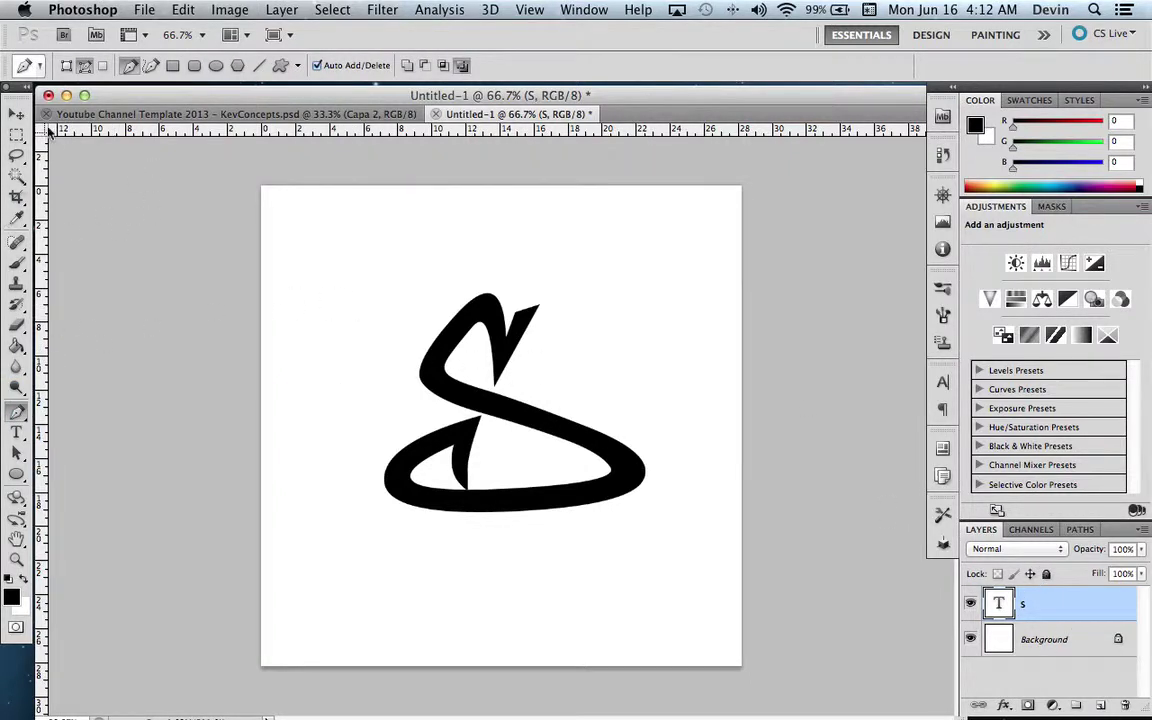
pyautogui.click(17, 108)
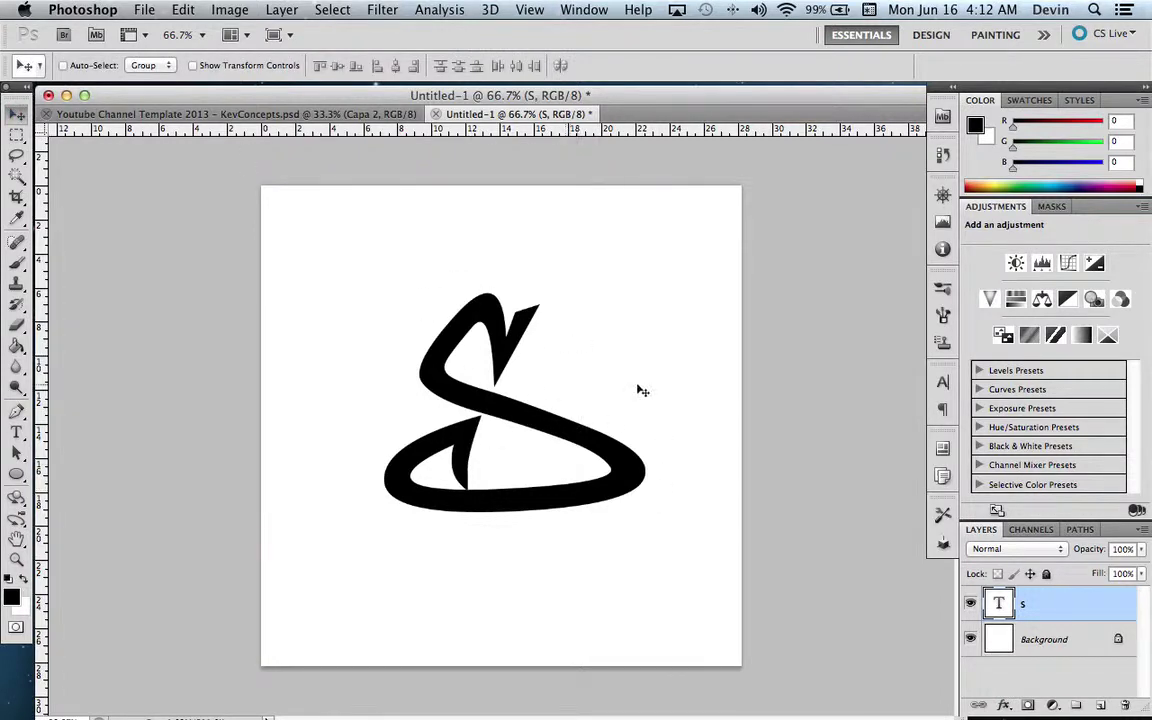
pyautogui.click(526, 440)
pyautogui.moveTo(526, 440); pyautogui.dragTo(517, 454)
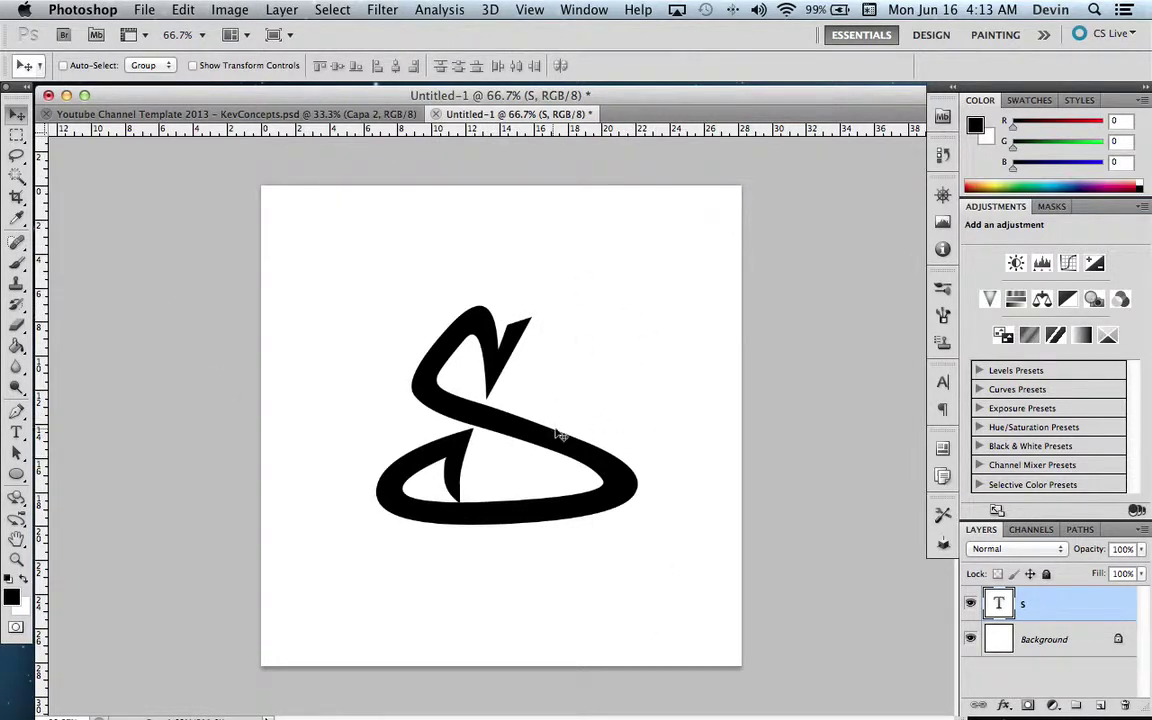
pyautogui.rightClick(1047, 609)
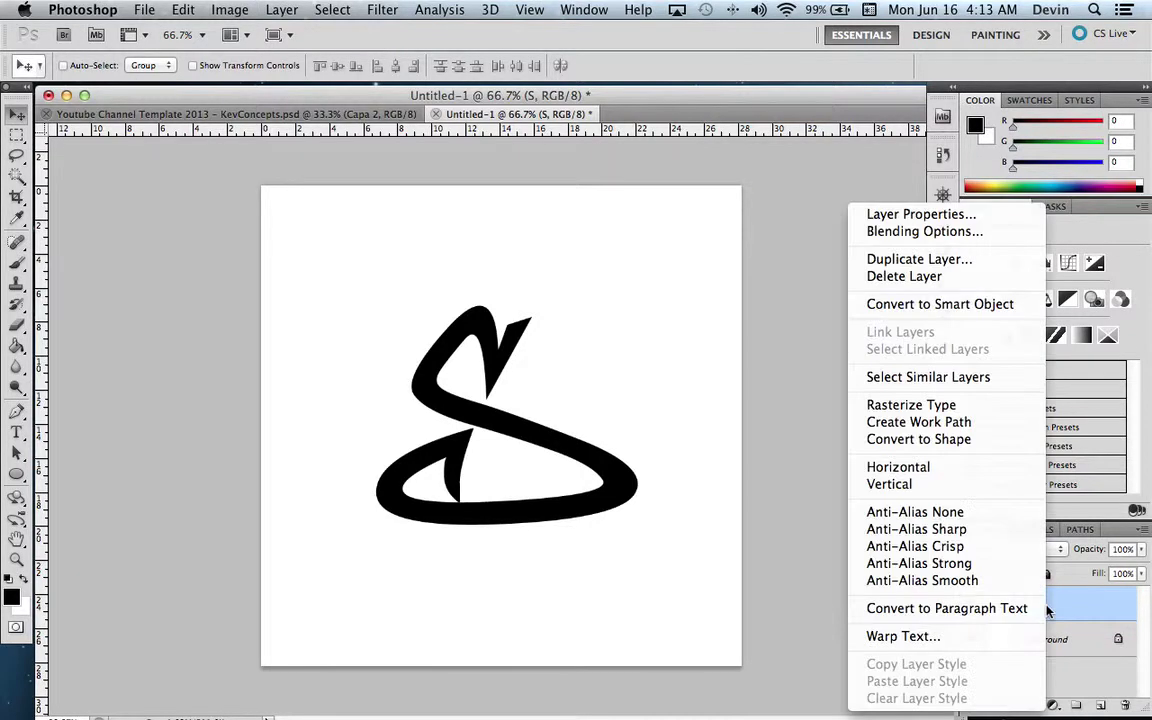
pyautogui.click(945, 439)
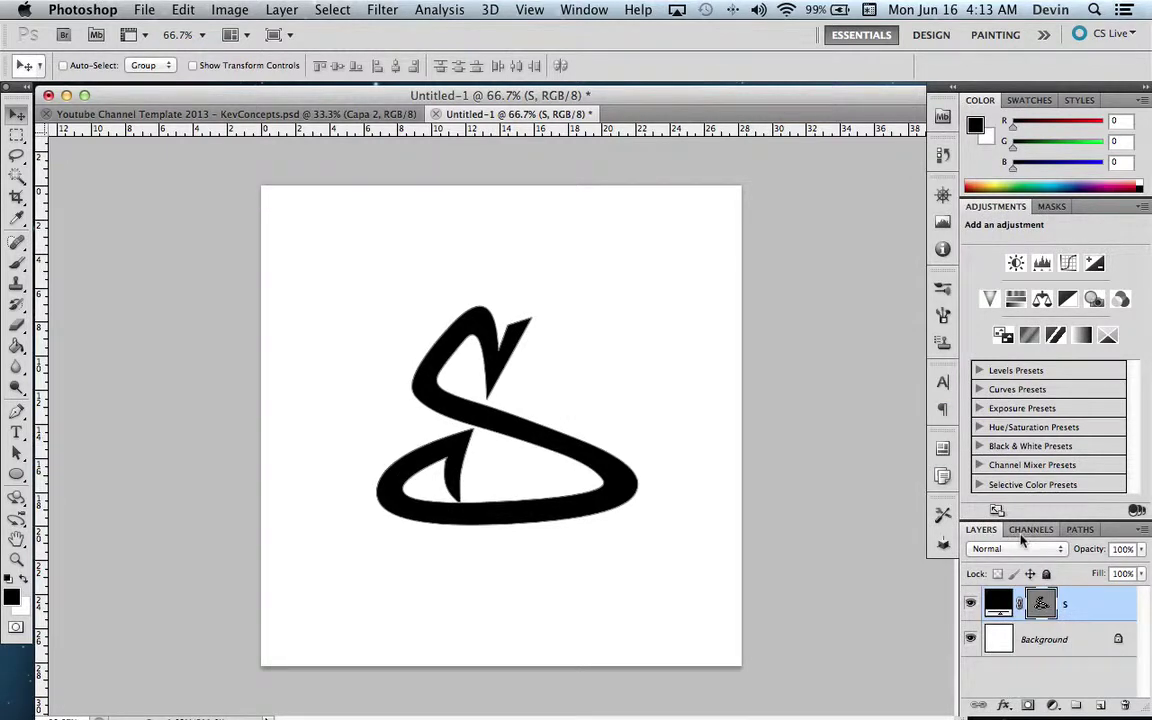
pyautogui.press('cmd+z')
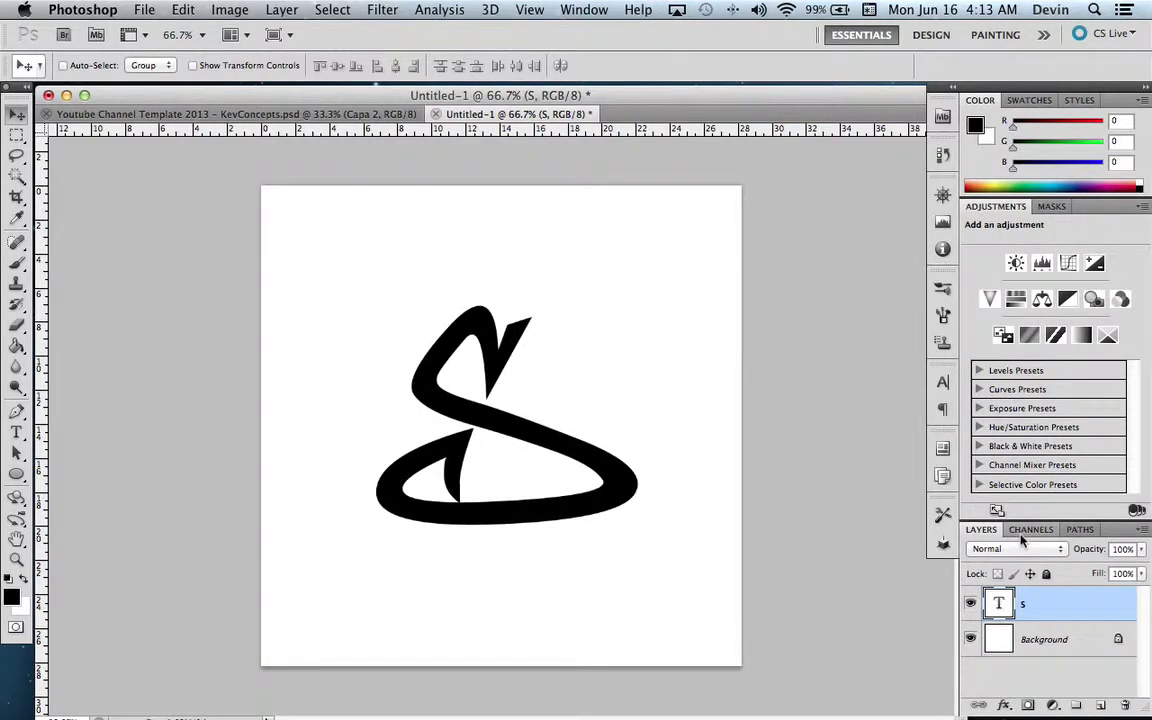
# Step: Create a work path from the S text layer, move the letter aside to reveal the outline, and undo the move
pyautogui.rightClick(1087, 604)
pyautogui.click(1021, 421)
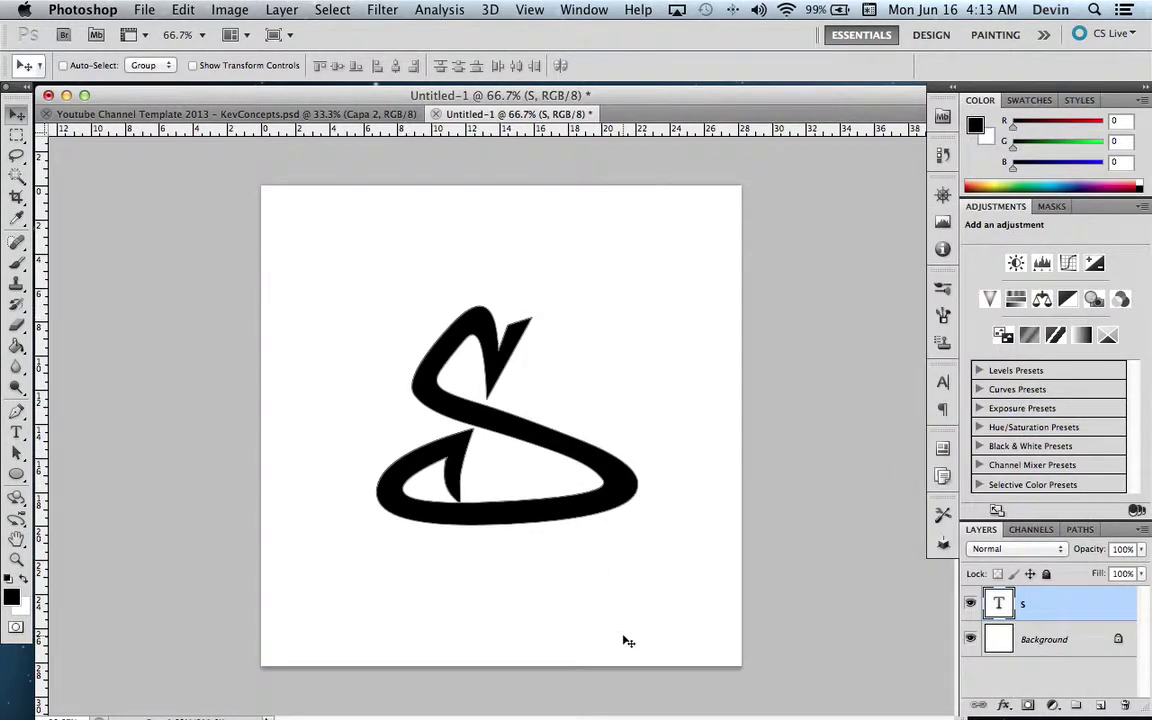
pyautogui.click(943, 472)
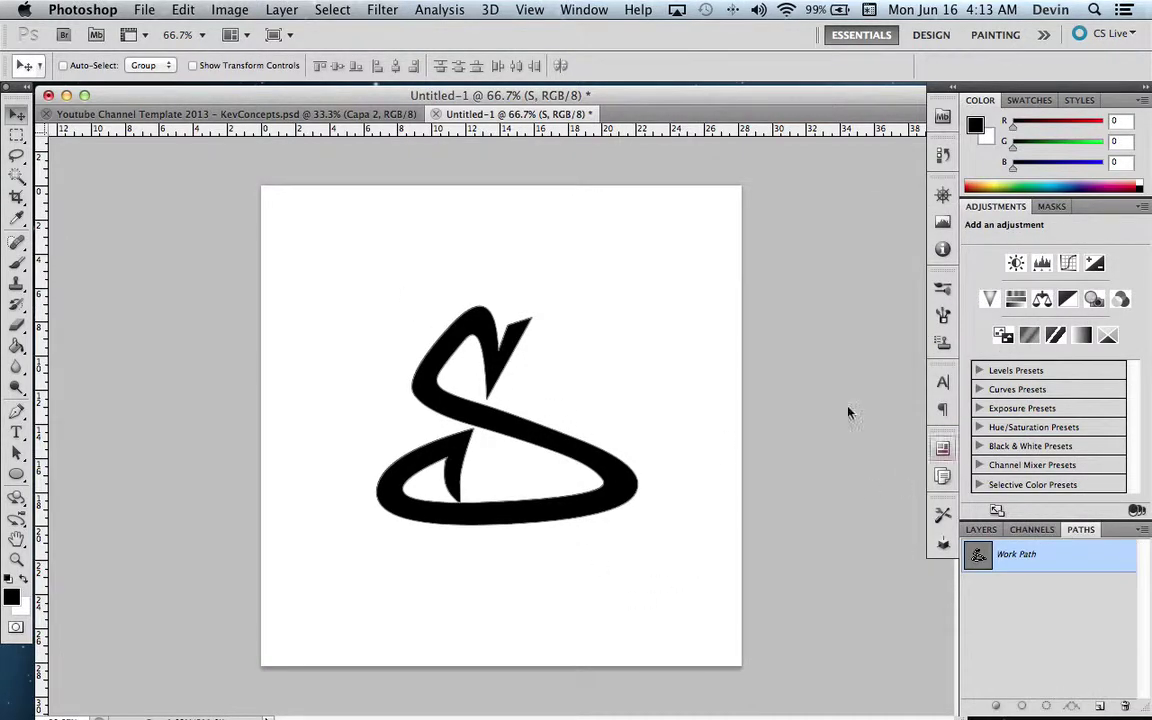
pyautogui.moveTo(601, 455); pyautogui.dragTo(728, 415)
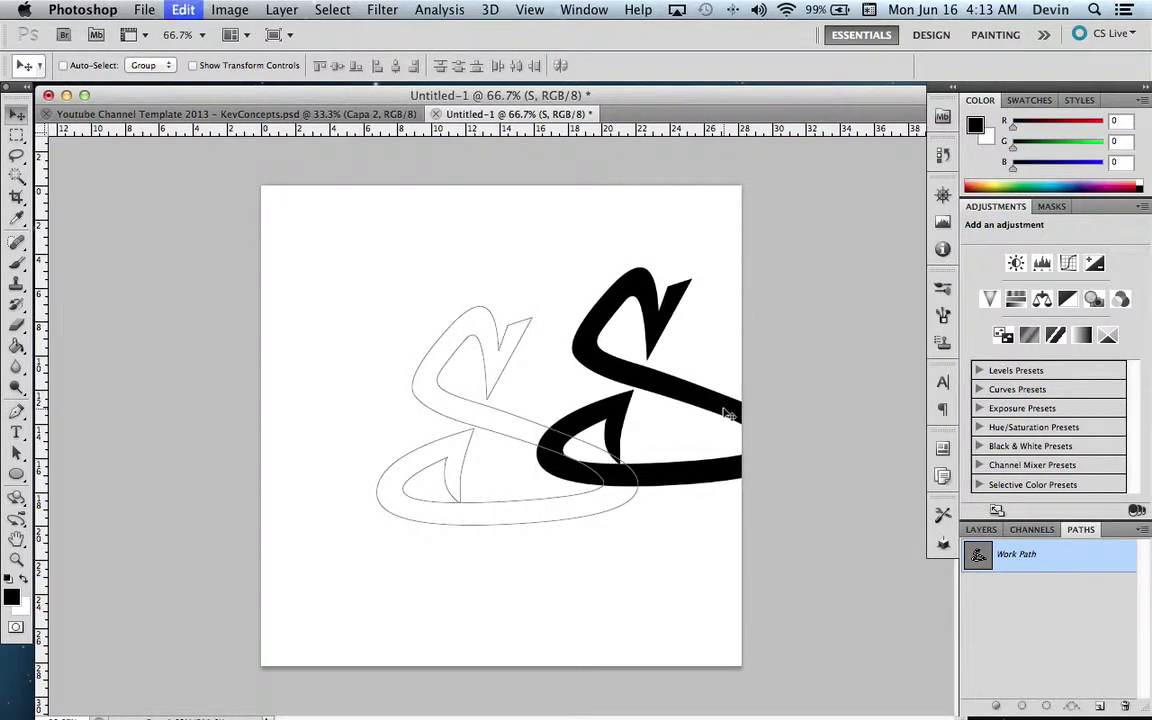
pyautogui.hotkey('ctrl', 'z')
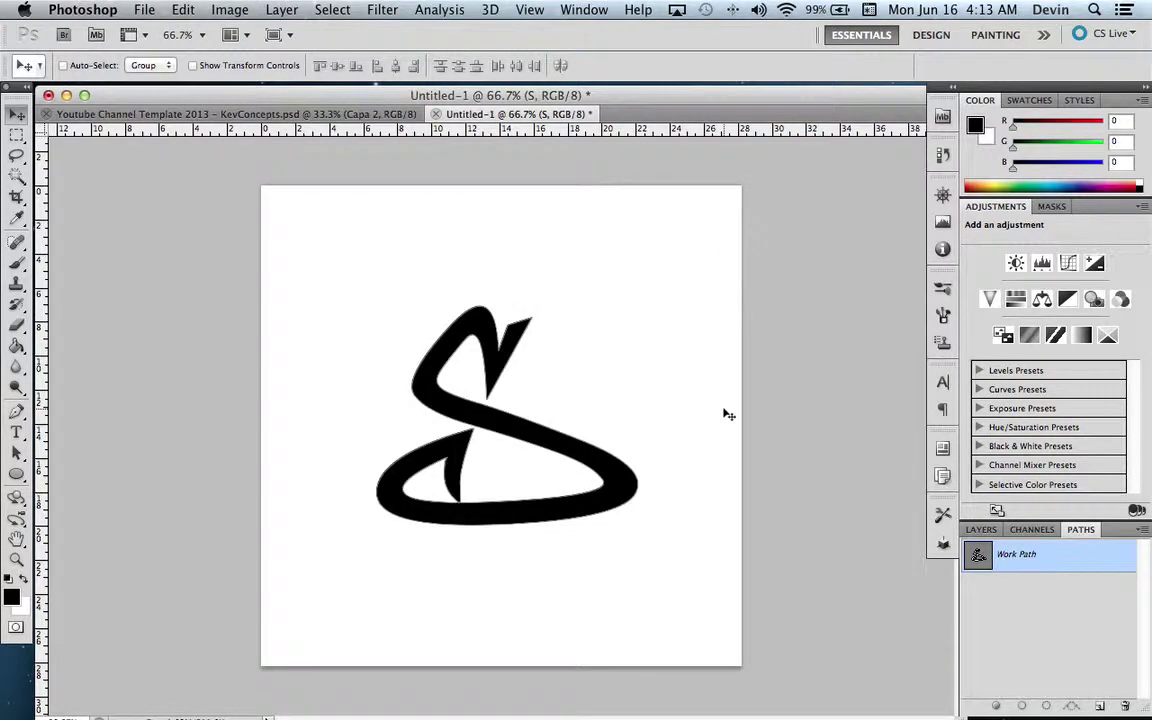
# Step: Locate the export command that sends the work path to Illustrator
pyautogui.click(183, 10)
pyautogui.moveTo(145, 10)
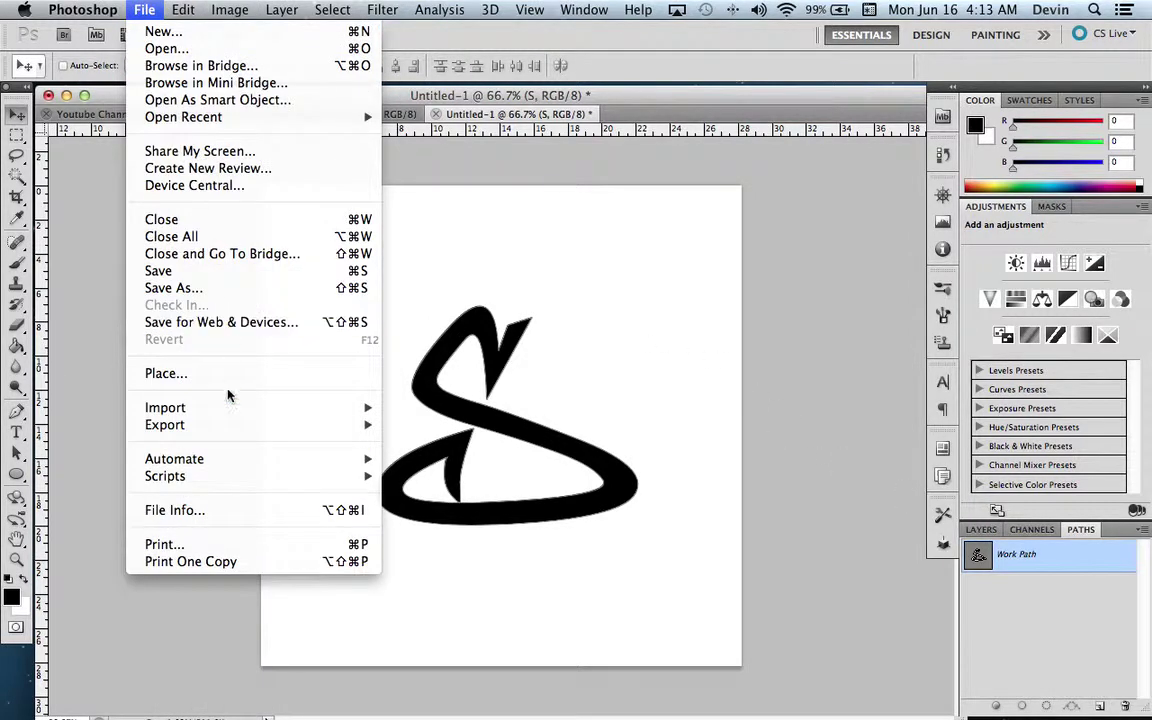
pyautogui.moveTo(221, 425)
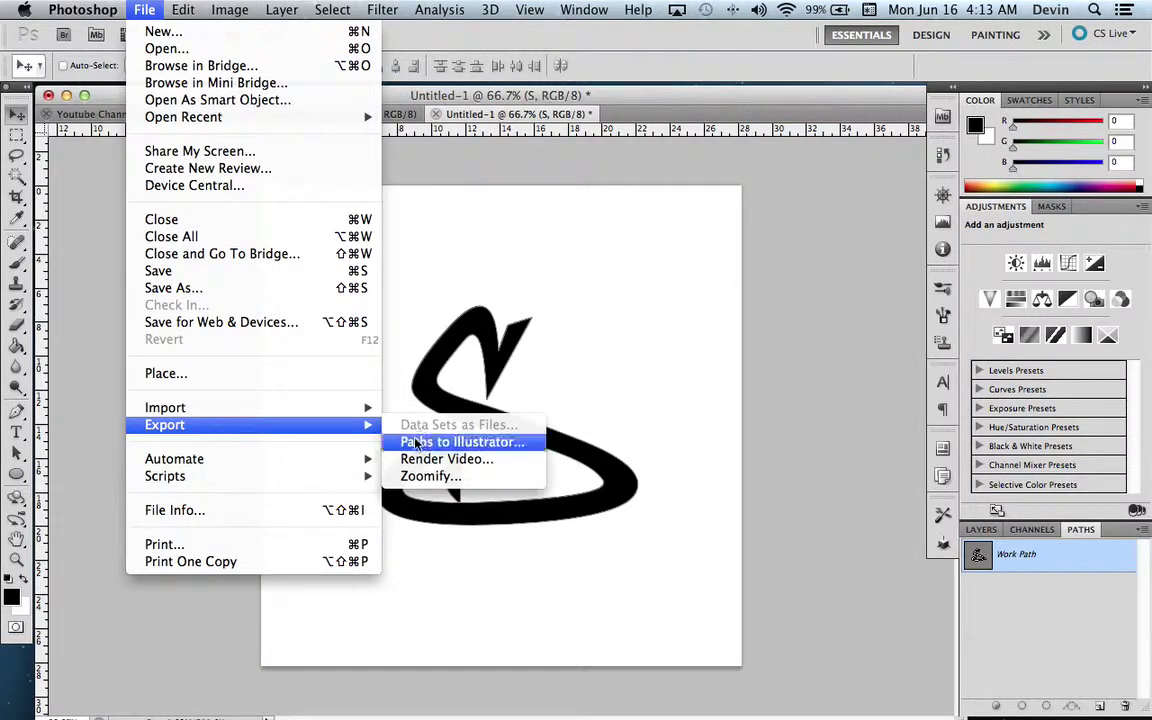
pyautogui.click(413, 442)
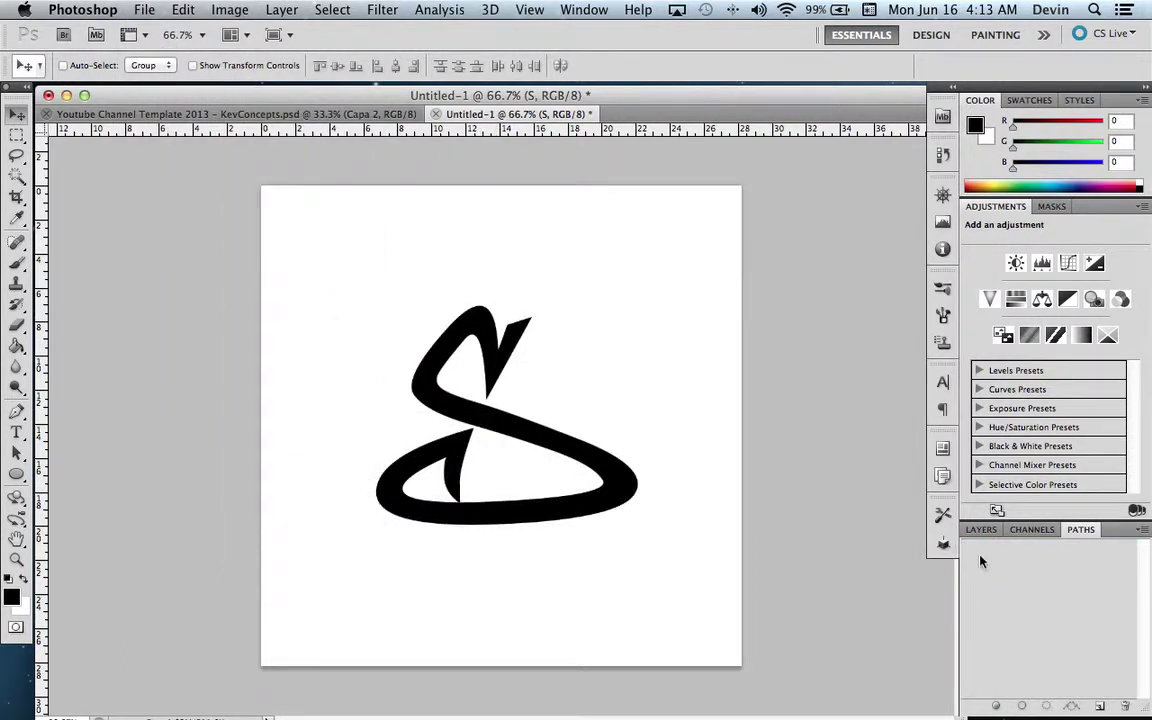
# Step: Return to the layer list and move the letter S slightly up and to the left
pyautogui.click(981, 529)
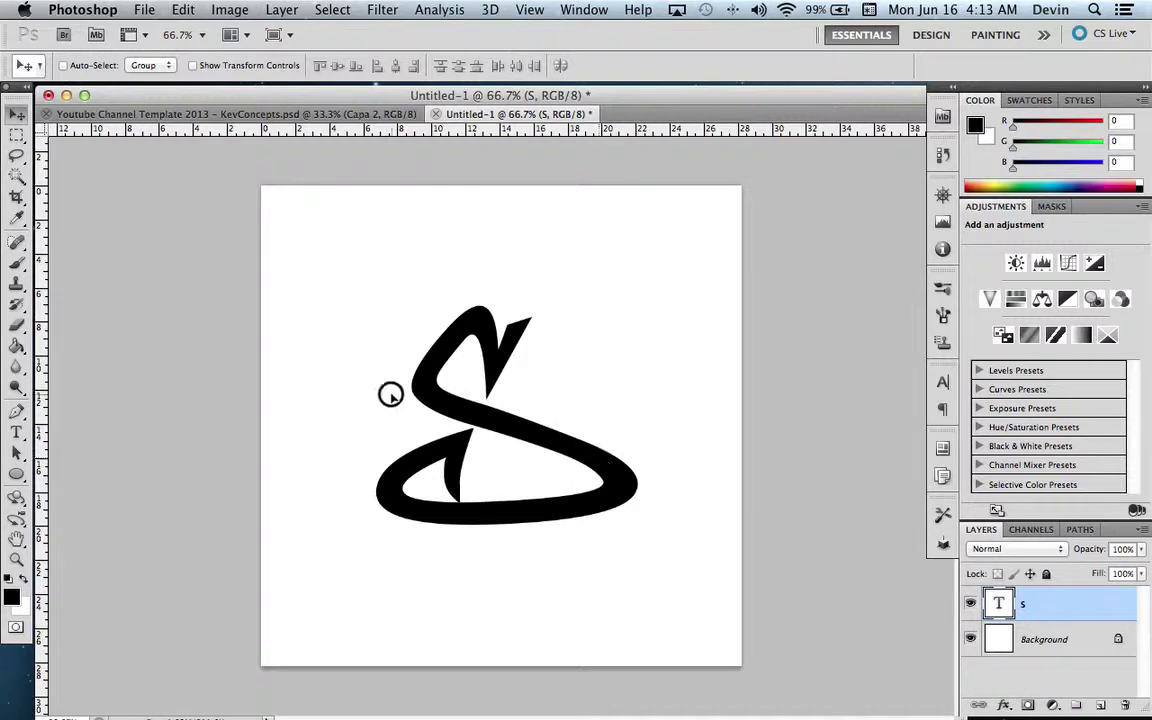
pyautogui.moveTo(386, 393); pyautogui.dragTo(383, 390)
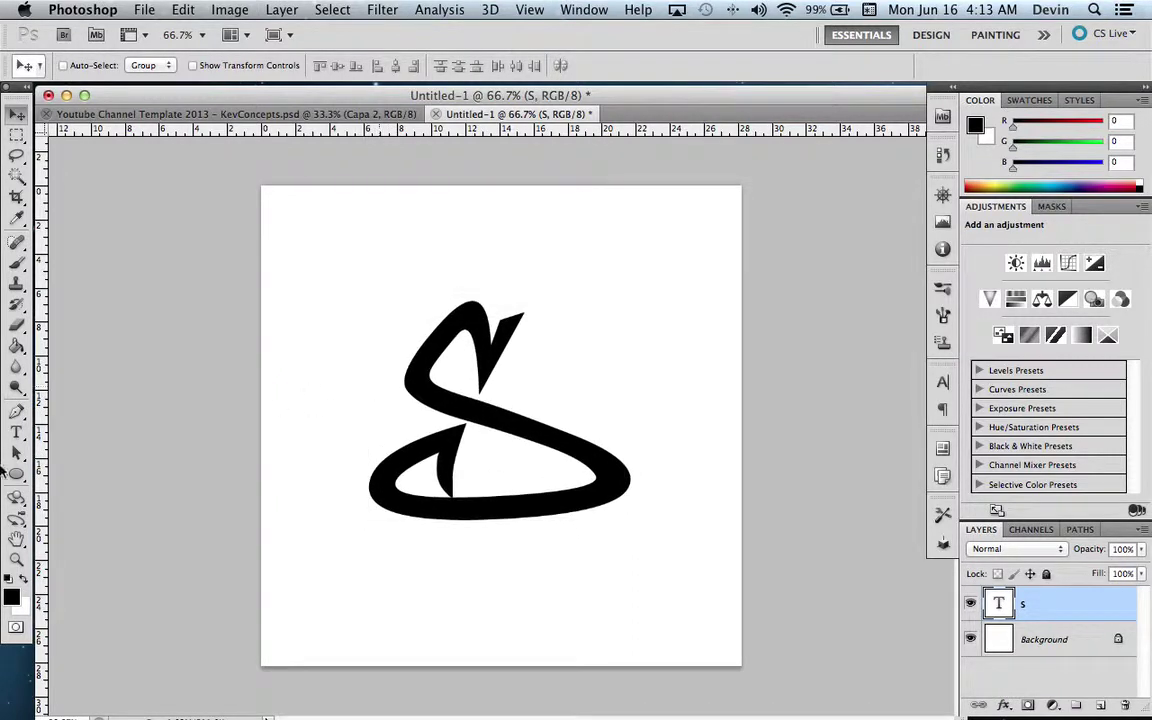
# Step: Hide the S text layer and activate the Ellipse tool
pyautogui.click(16, 474)
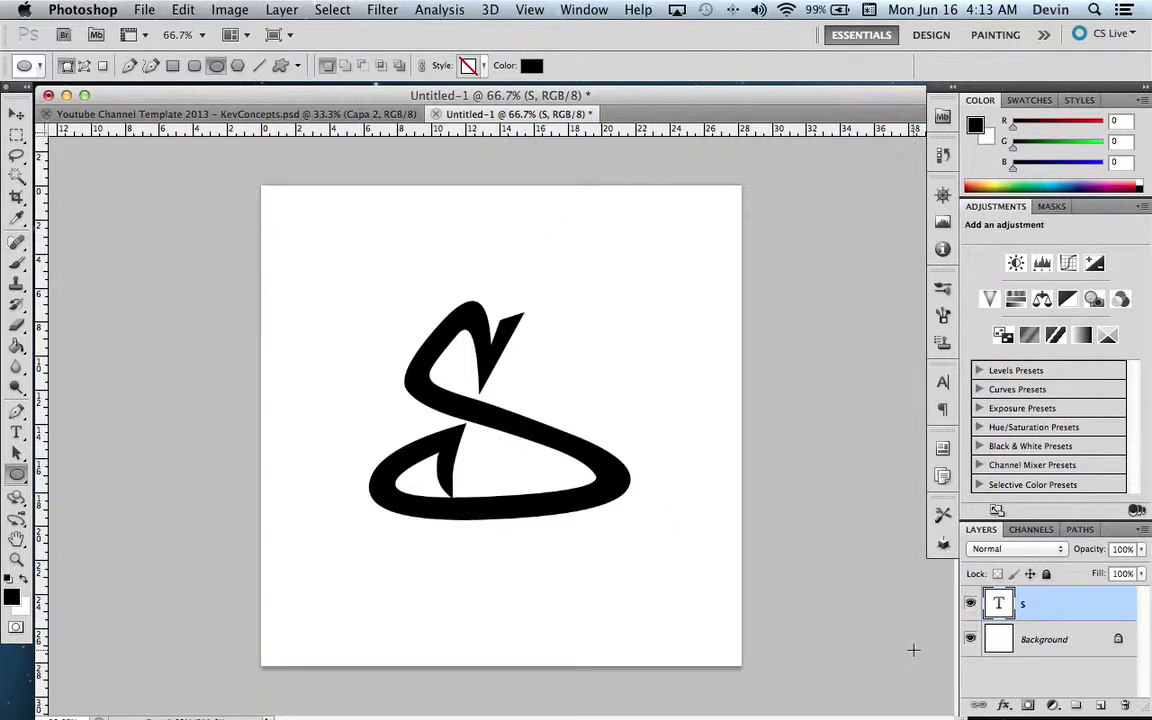
pyautogui.click(971, 604)
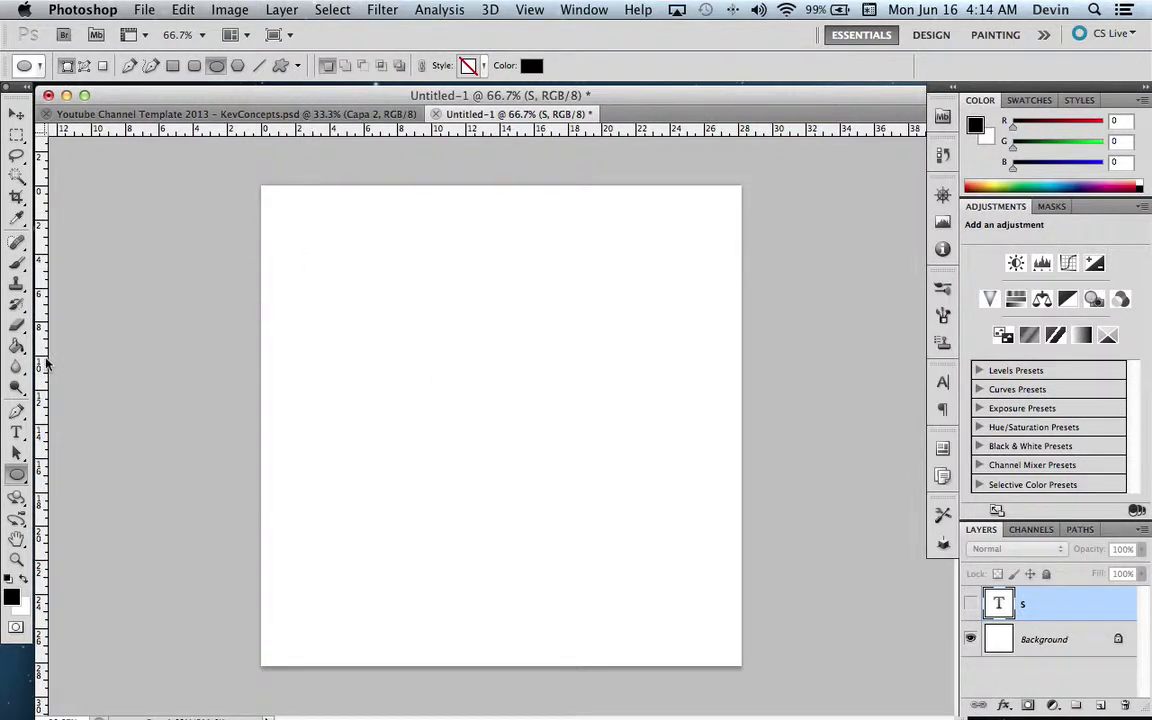
pyautogui.click(17, 476)
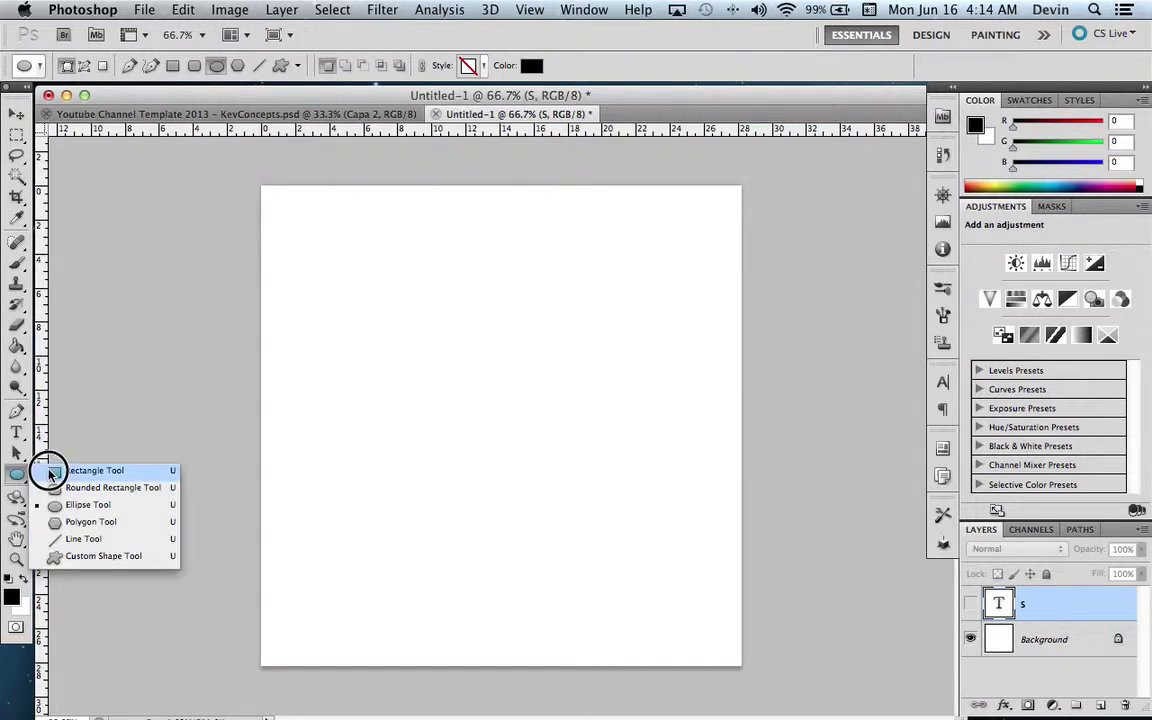
pyautogui.click(78, 504)
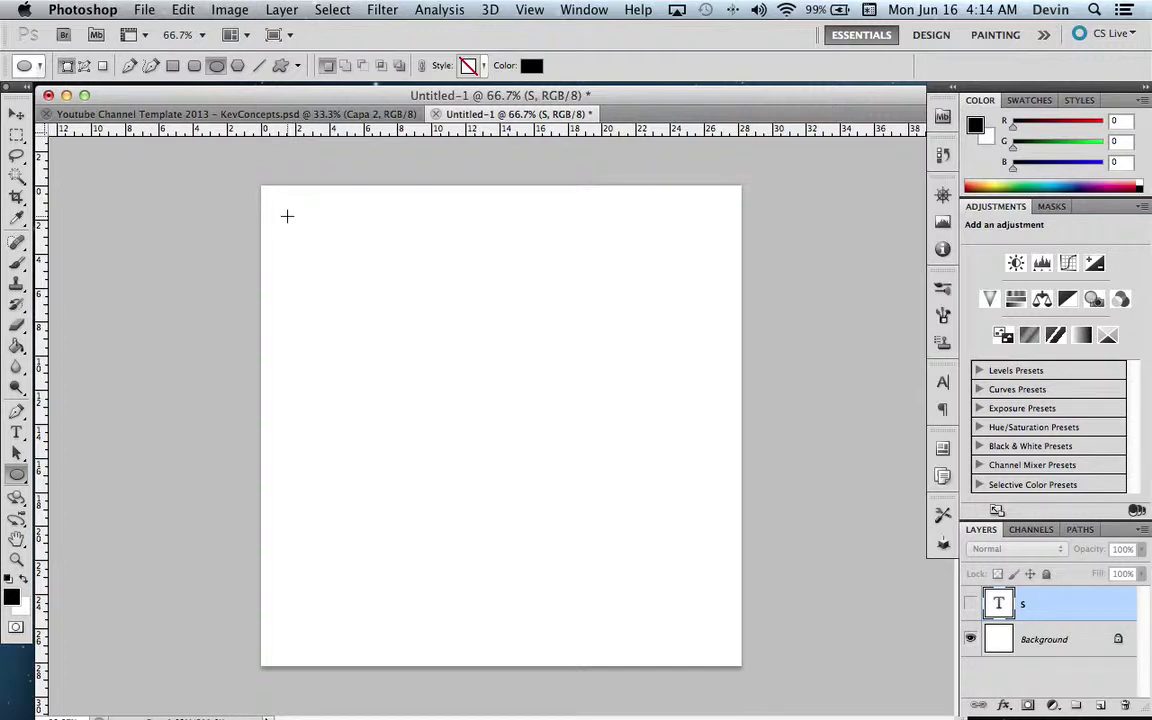
# Step: Draw a large black circle filling most of the canvas and centre it at X 400 px, Y 400 px
pyautogui.moveTo(287, 216); pyautogui.dragTo(692, 620)
pyautogui.click(17, 116)
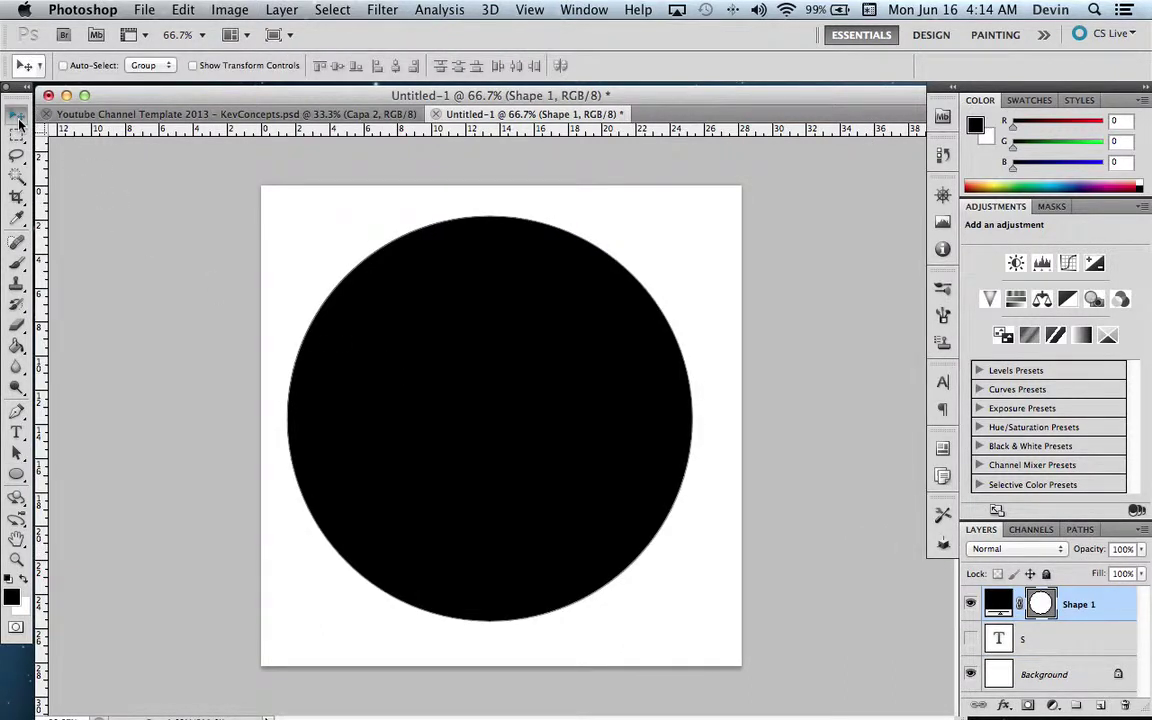
pyautogui.press('super+t')
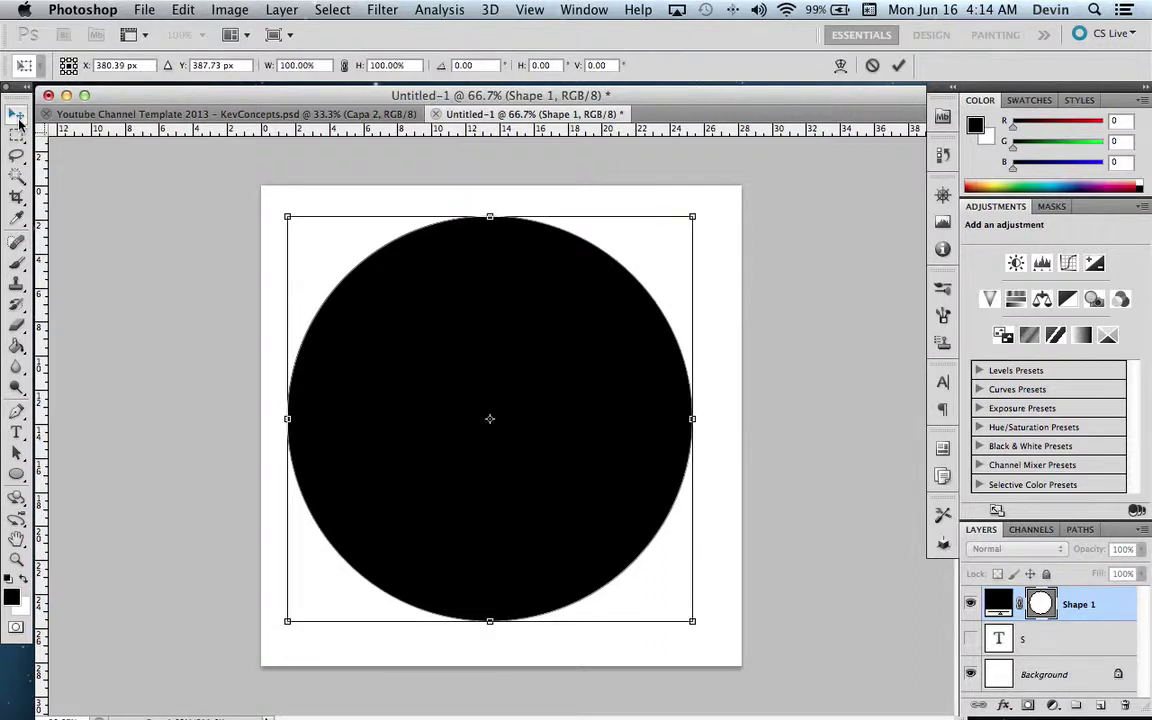
pyautogui.click(148, 62)
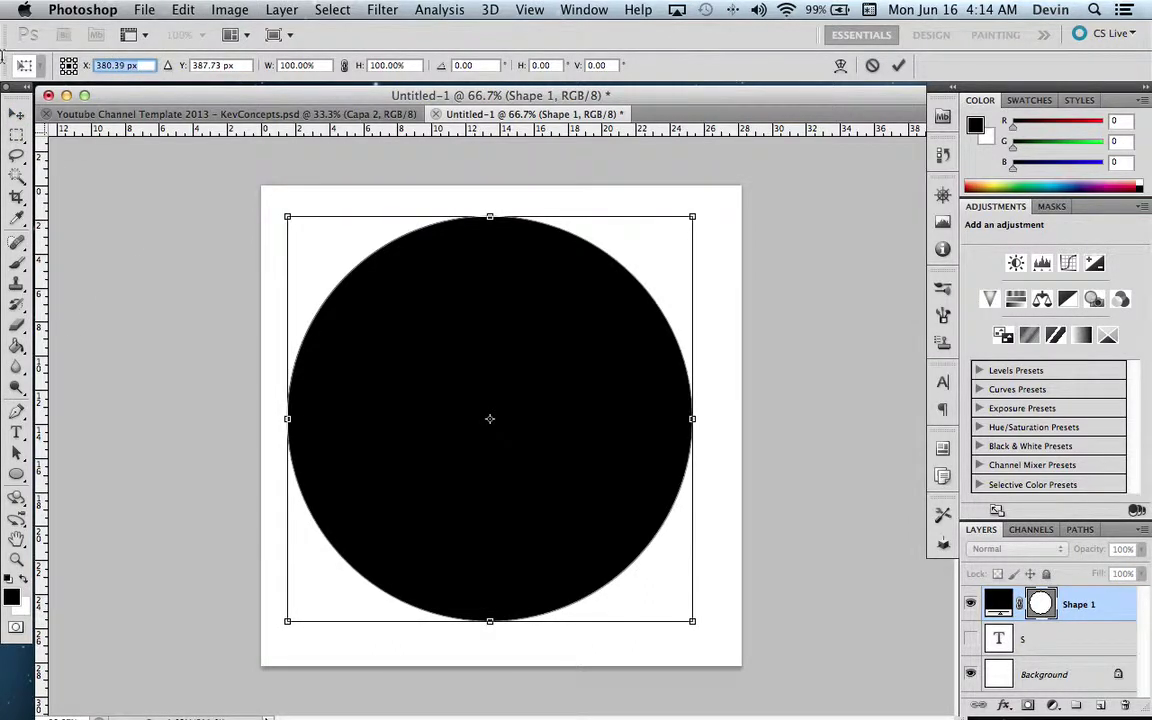
pyautogui.write('400')
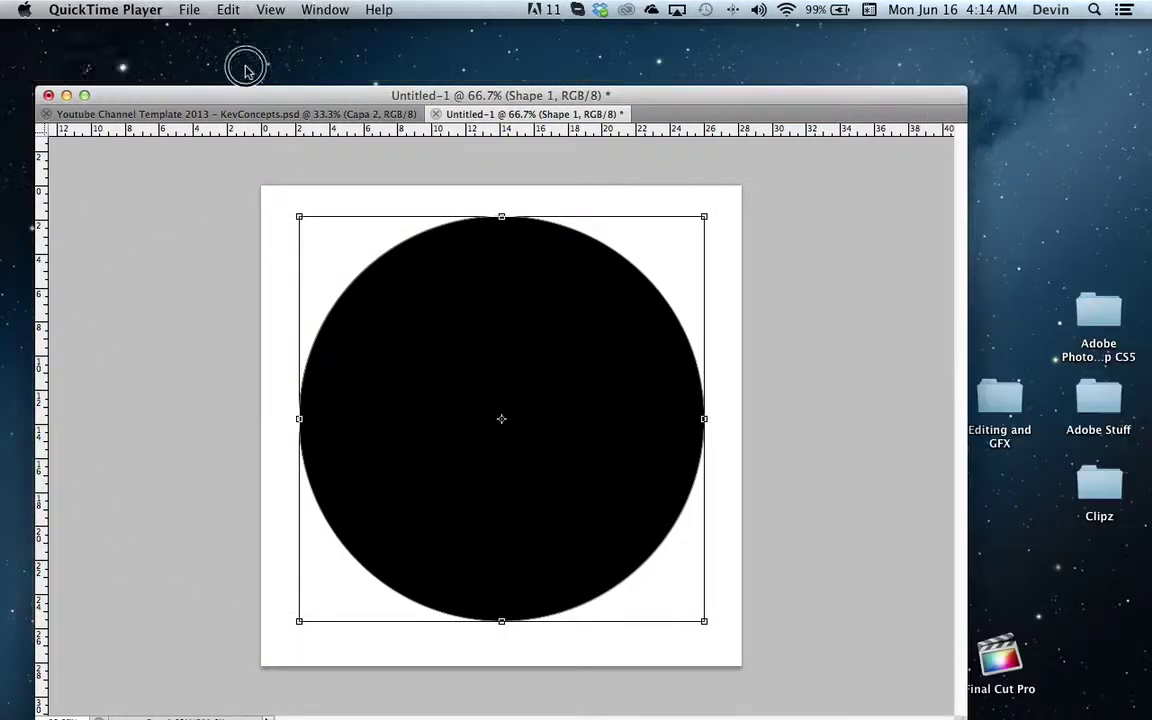
pyautogui.click(216, 288)
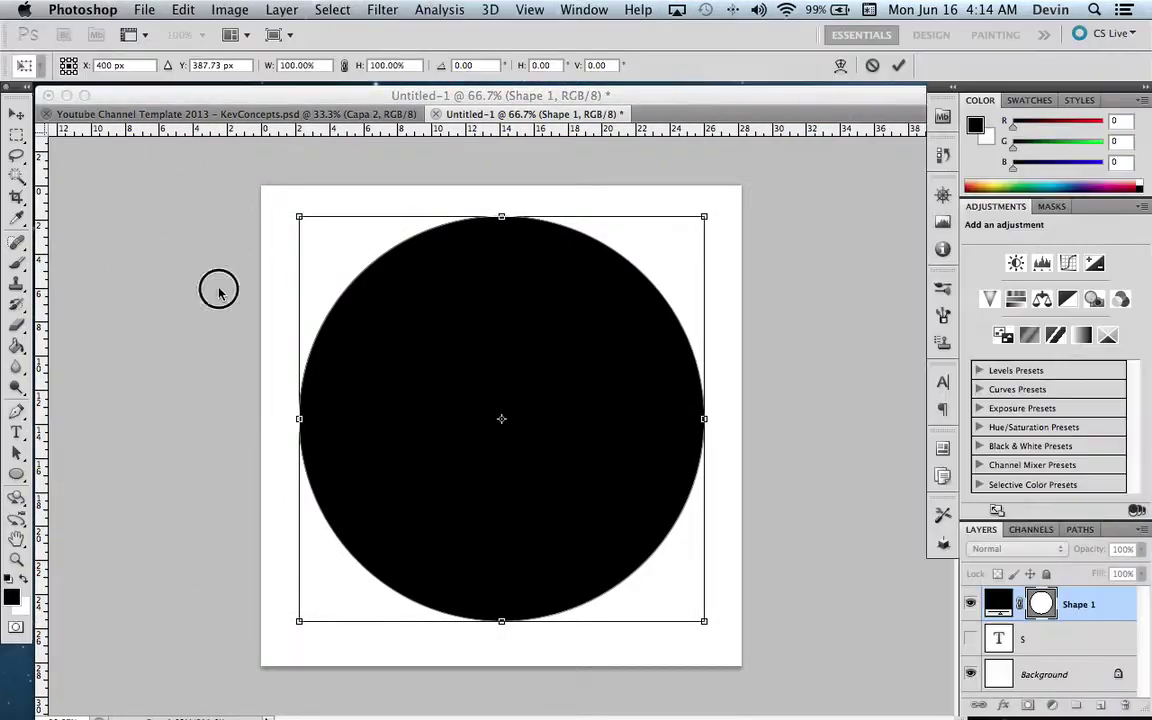
pyautogui.click(232, 65)
pyautogui.write('400')
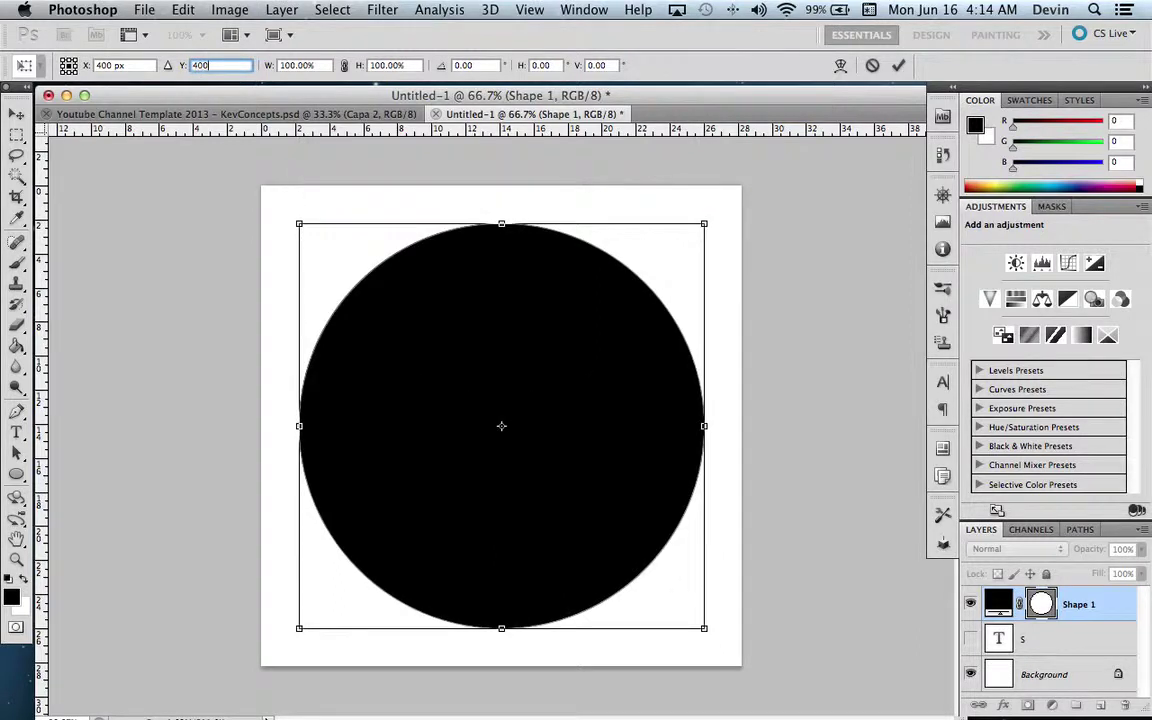
pyautogui.press('Return')
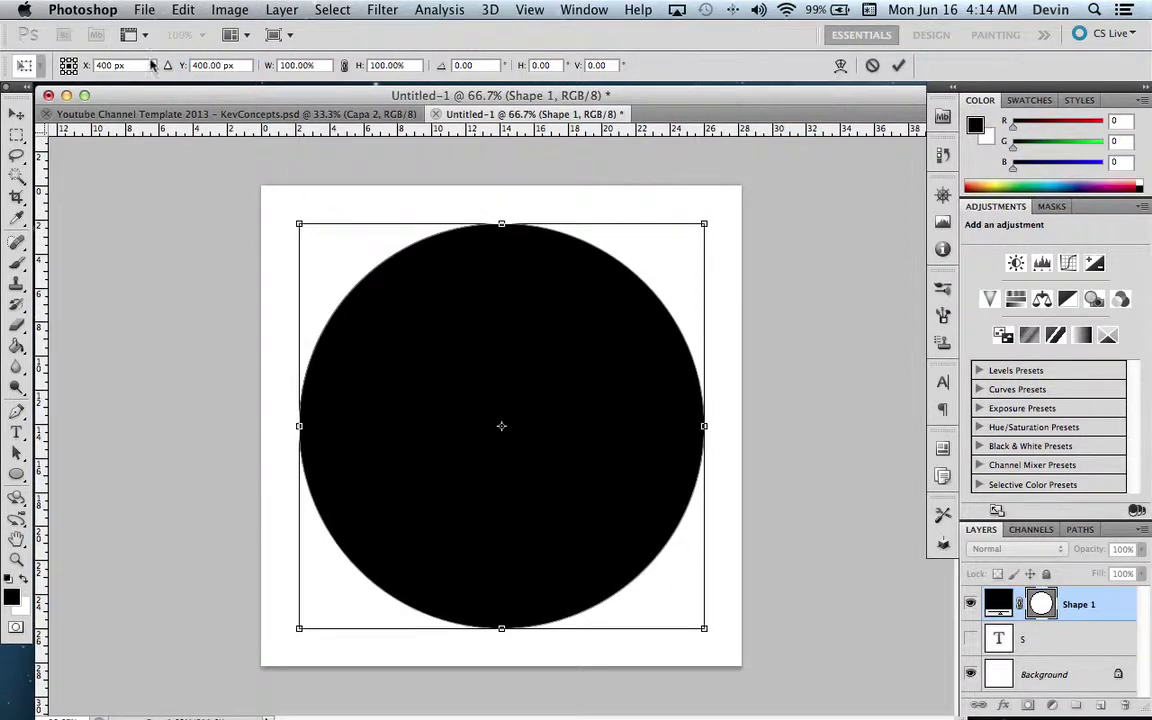
pyautogui.click(14, 117)
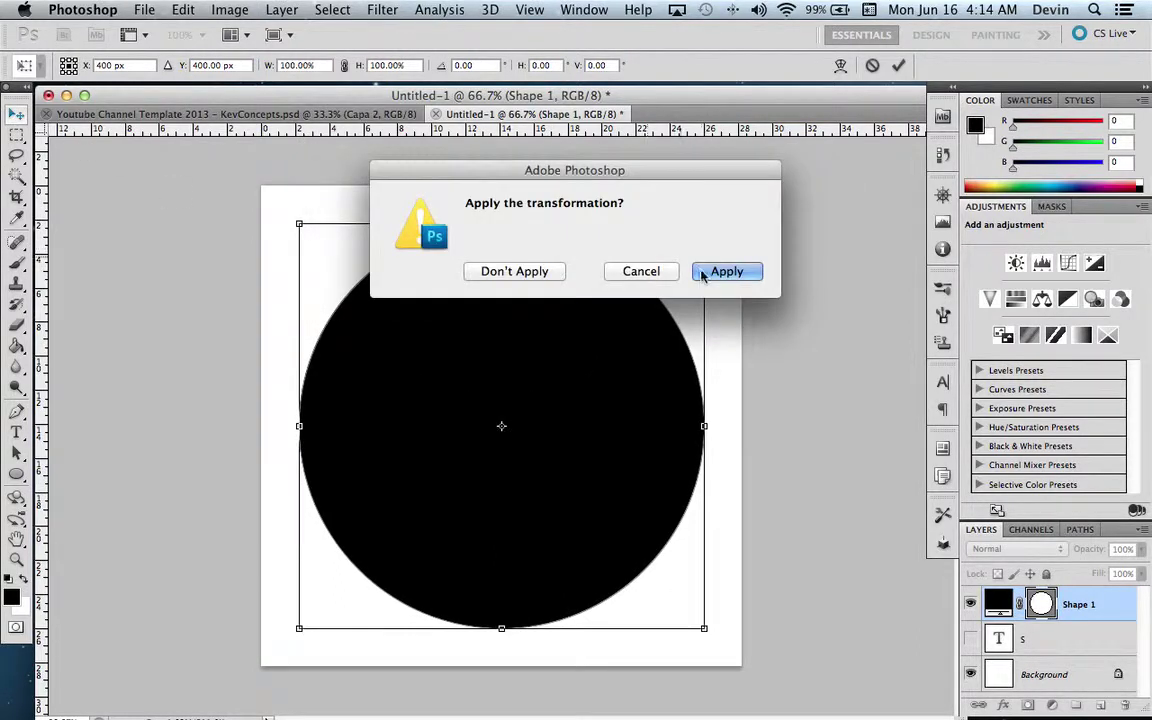
pyautogui.click(722, 271)
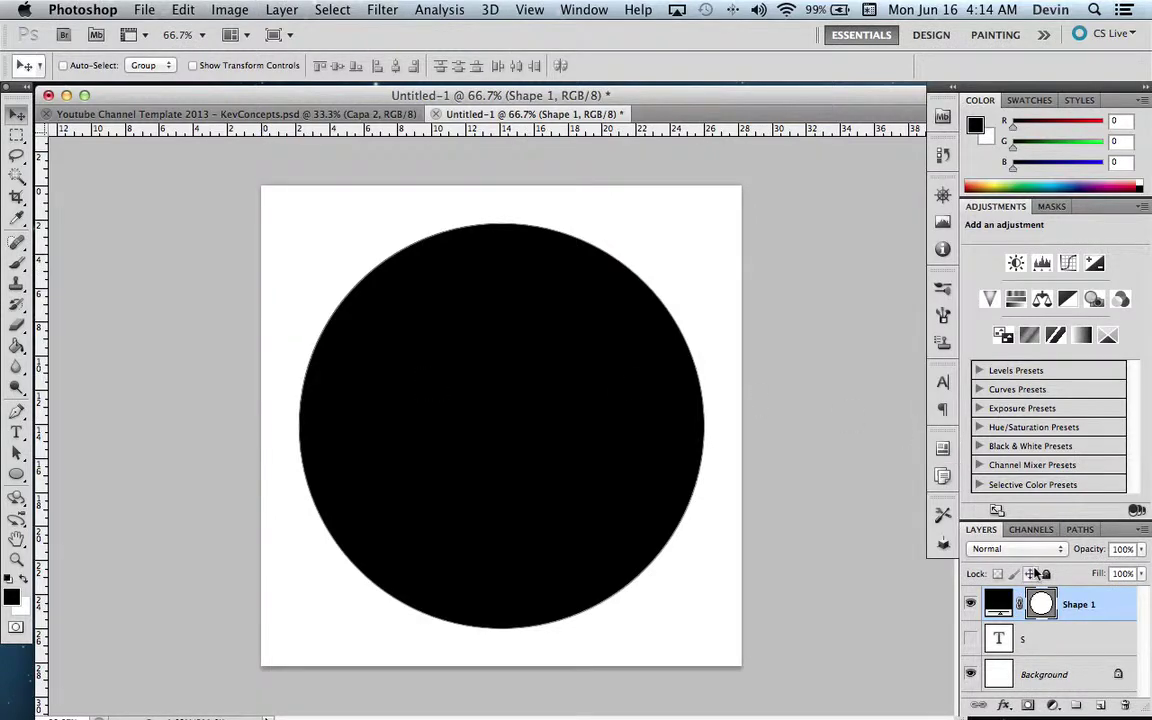
# Step: Duplicate the circle layer, scale the copy to about 95.3% and centre it on the original circle
pyautogui.rightClick(1107, 601)
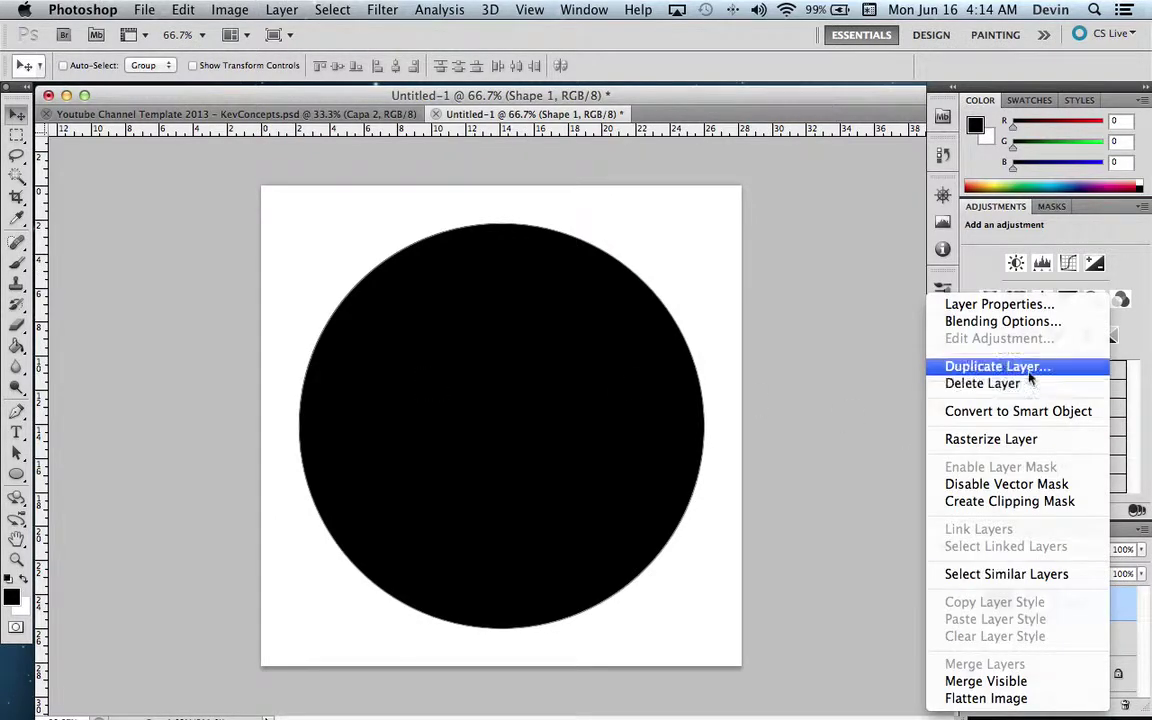
pyautogui.click(960, 367)
pyautogui.click(678, 296)
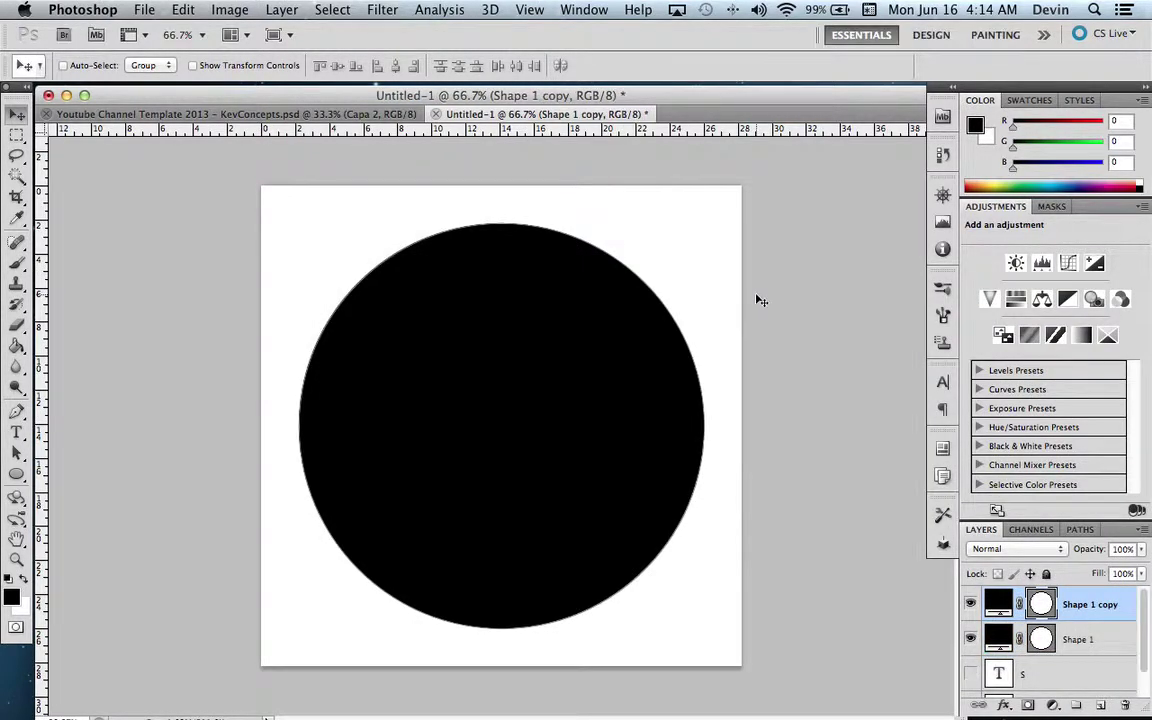
pyautogui.press('super+t')
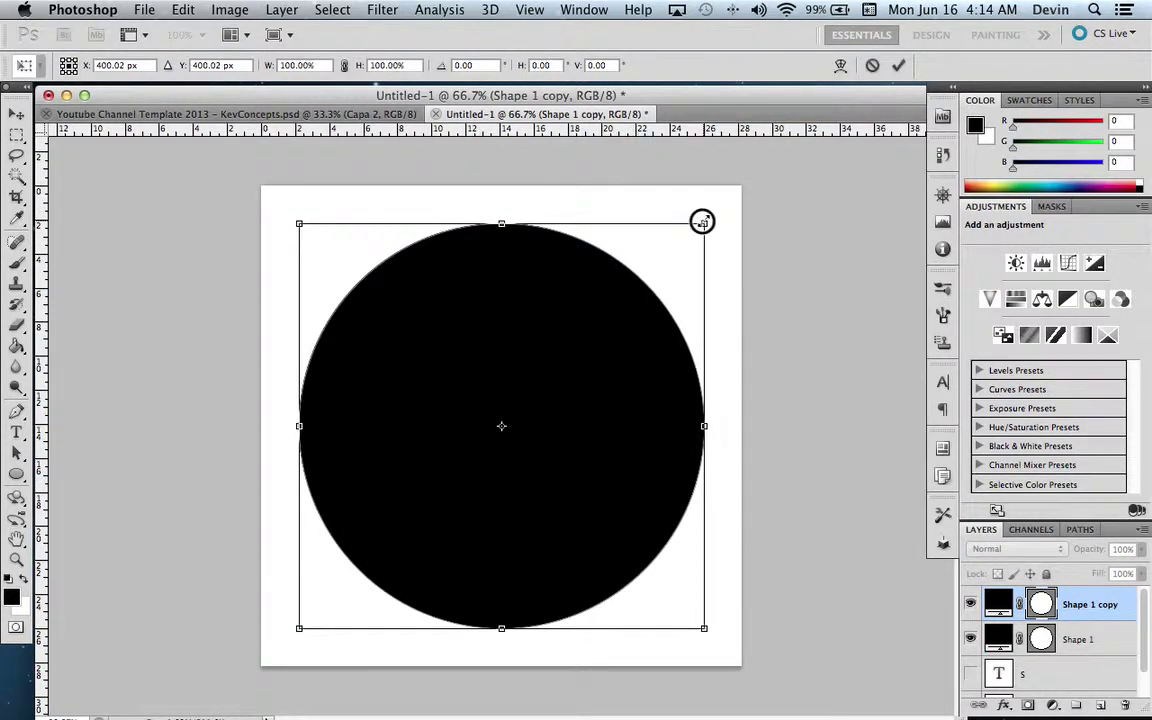
pyautogui.moveTo(702, 221); pyautogui.dragTo(680, 240)
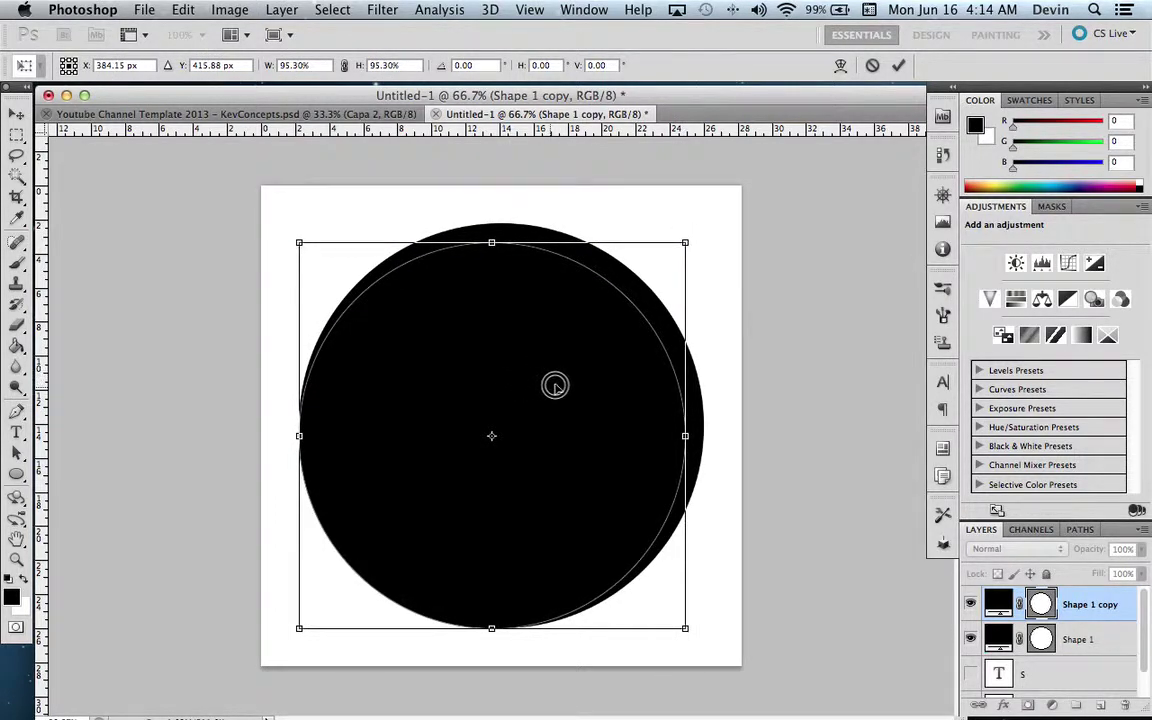
pyautogui.moveTo(550, 388); pyautogui.dragTo(555, 380)
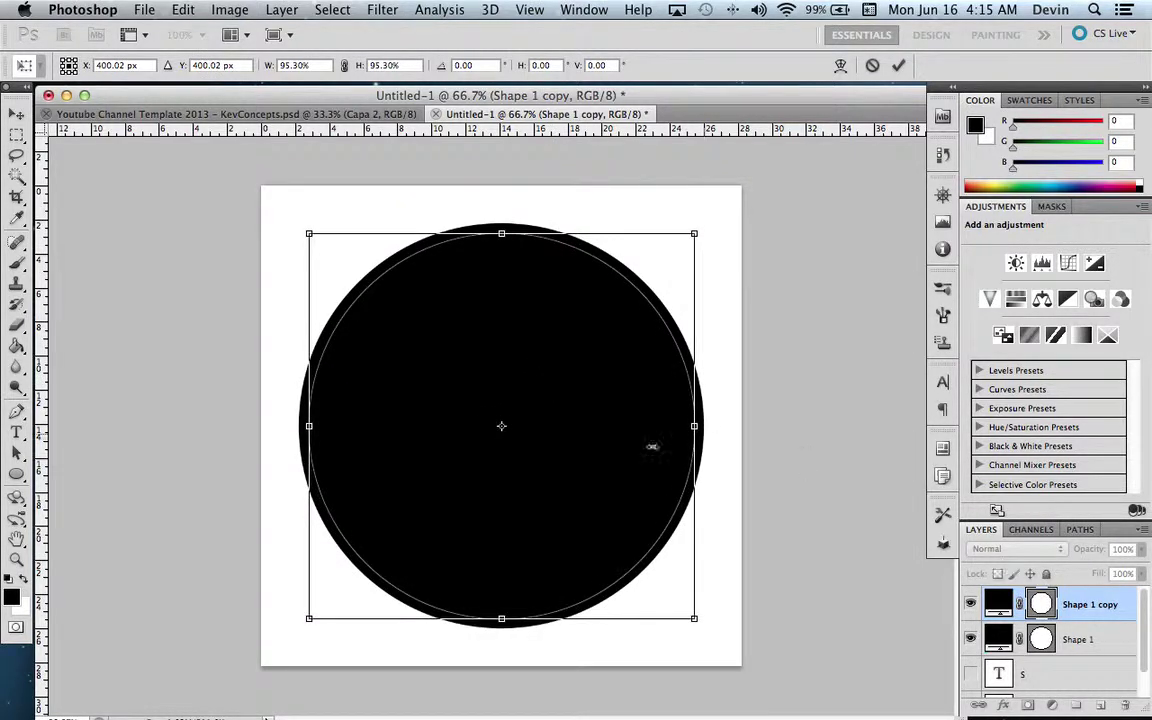
pyautogui.click(16, 478)
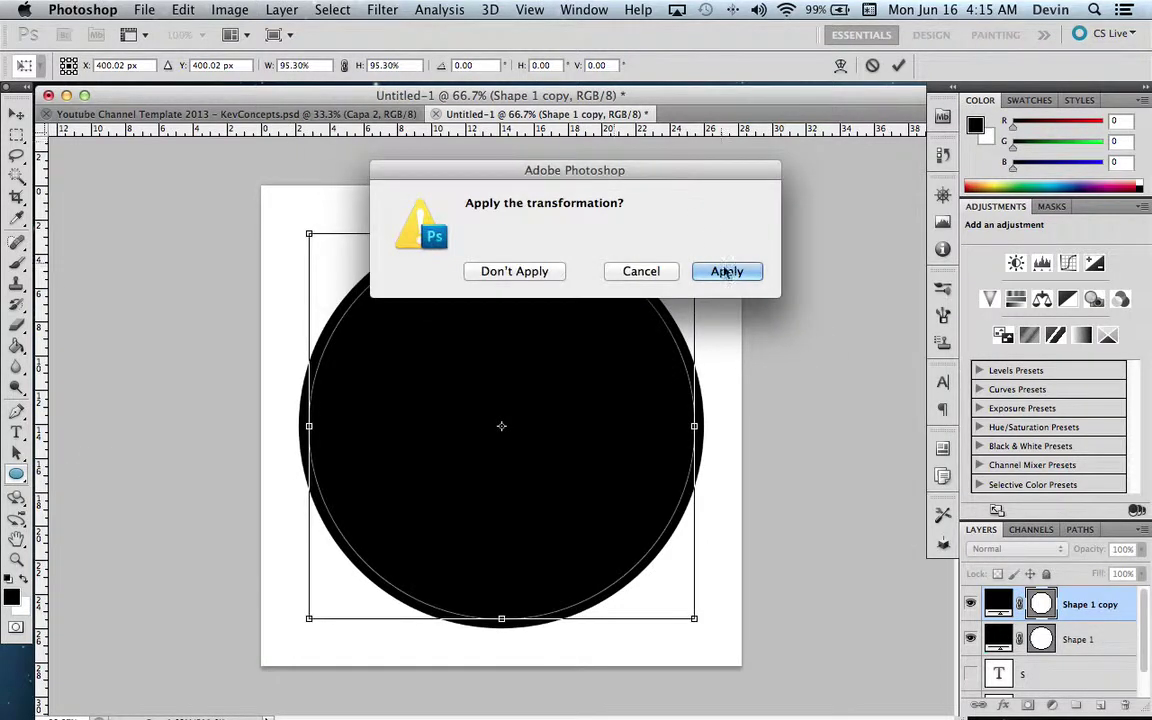
pyautogui.click(728, 268)
# Step: Change the fill colour of the smaller circle copy to white
pyautogui.click(531, 65)
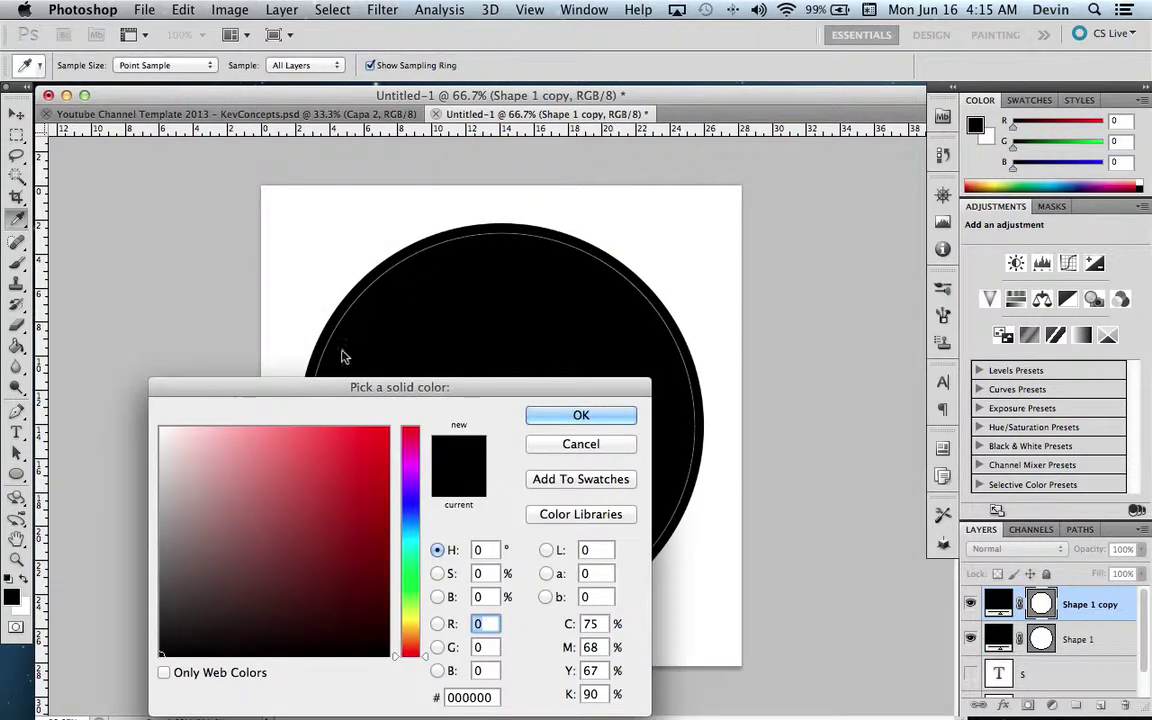
pyautogui.click(231, 483)
pyautogui.moveTo(273, 501); pyautogui.dragTo(92, 372)
pyautogui.click(576, 415)
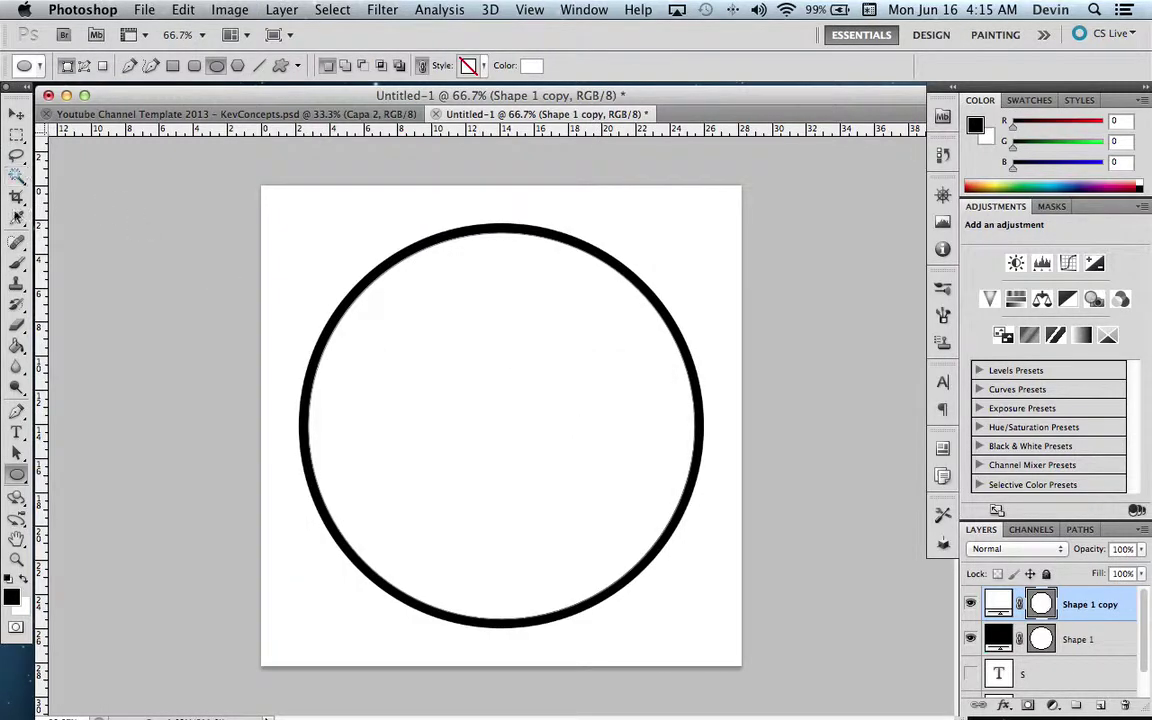
# Step: Merge the black circle layer and the white circle layer into one layer
pyautogui.keyDown('shift'); pyautogui.click(1092, 641); pyautogui.keyUp('shift')
pyautogui.rightClick(1090, 641)
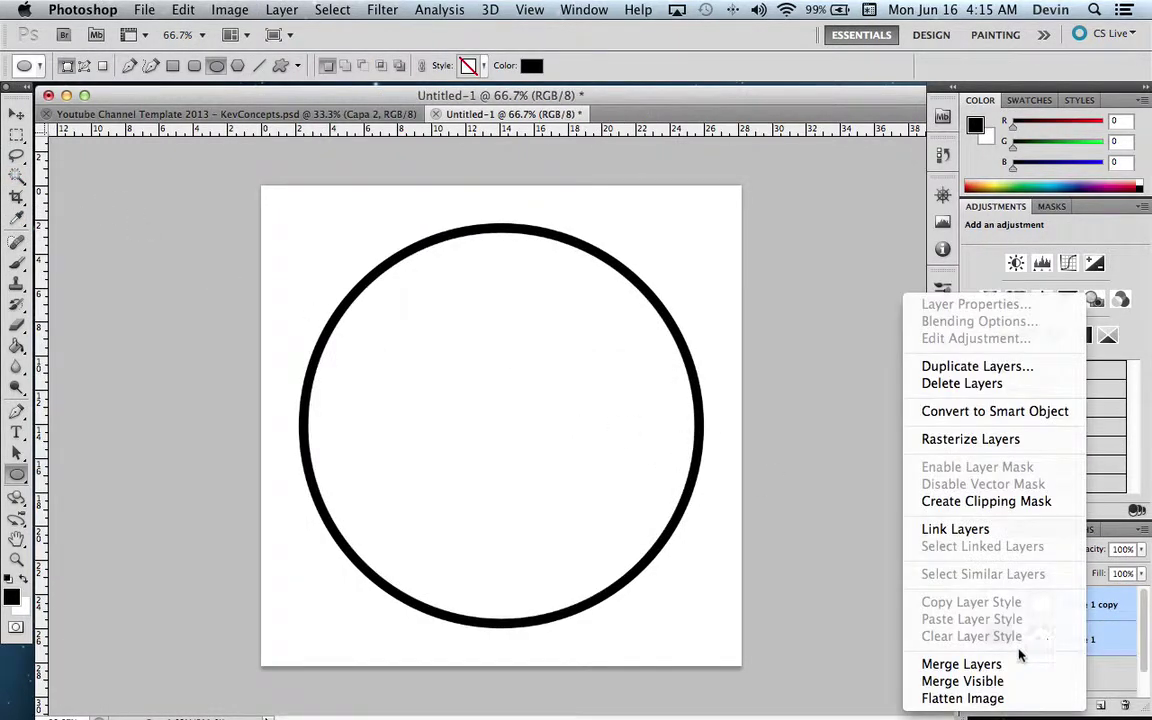
pyautogui.click(998, 662)
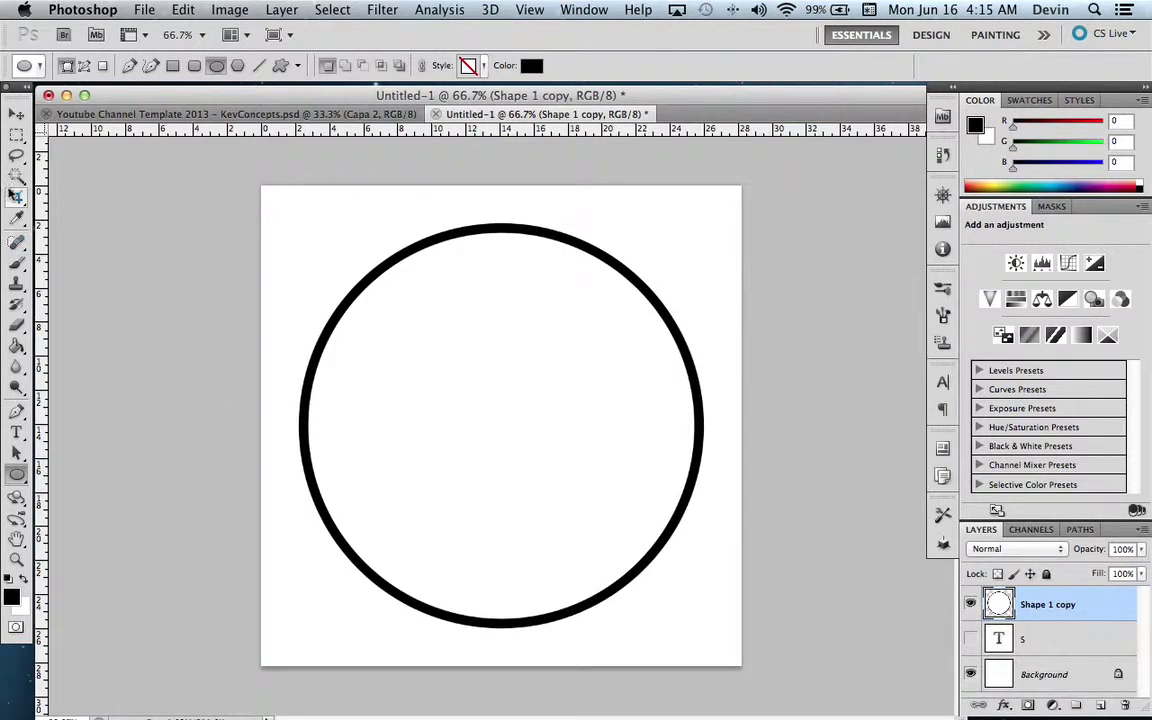
# Step: Select the white area inside the ring with the Magic Wand, delete it and clear the selection
pyautogui.click(16, 175)
pyautogui.click(389, 334)
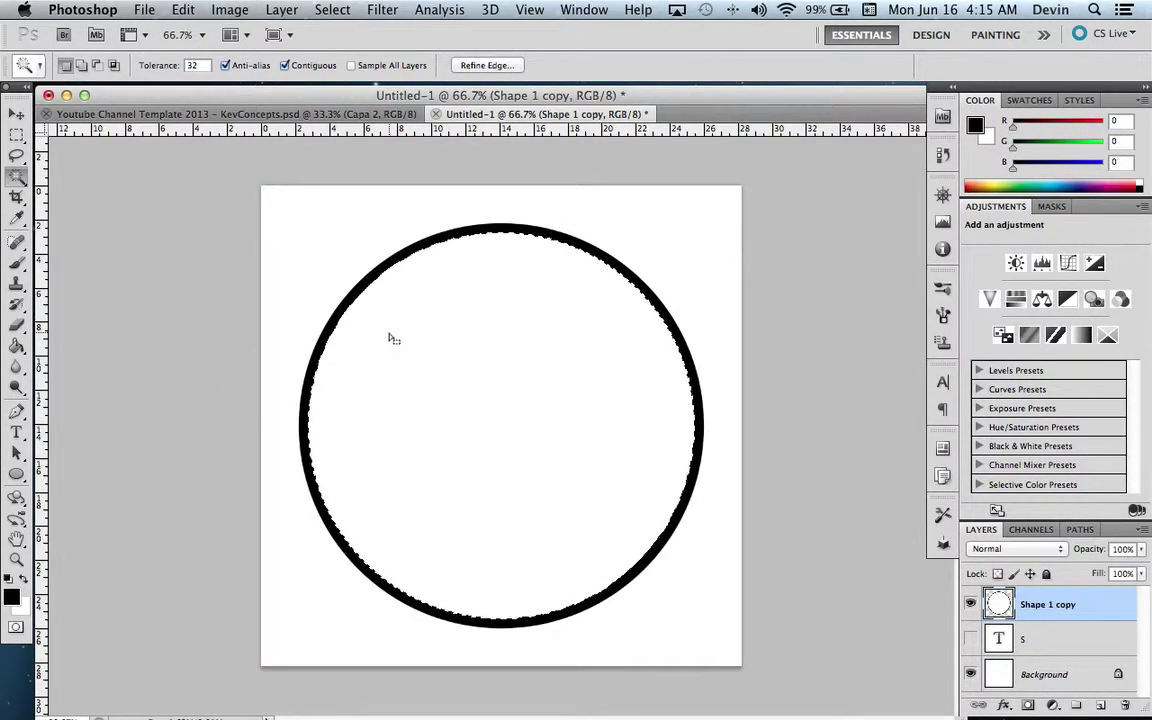
pyautogui.press('super+d')
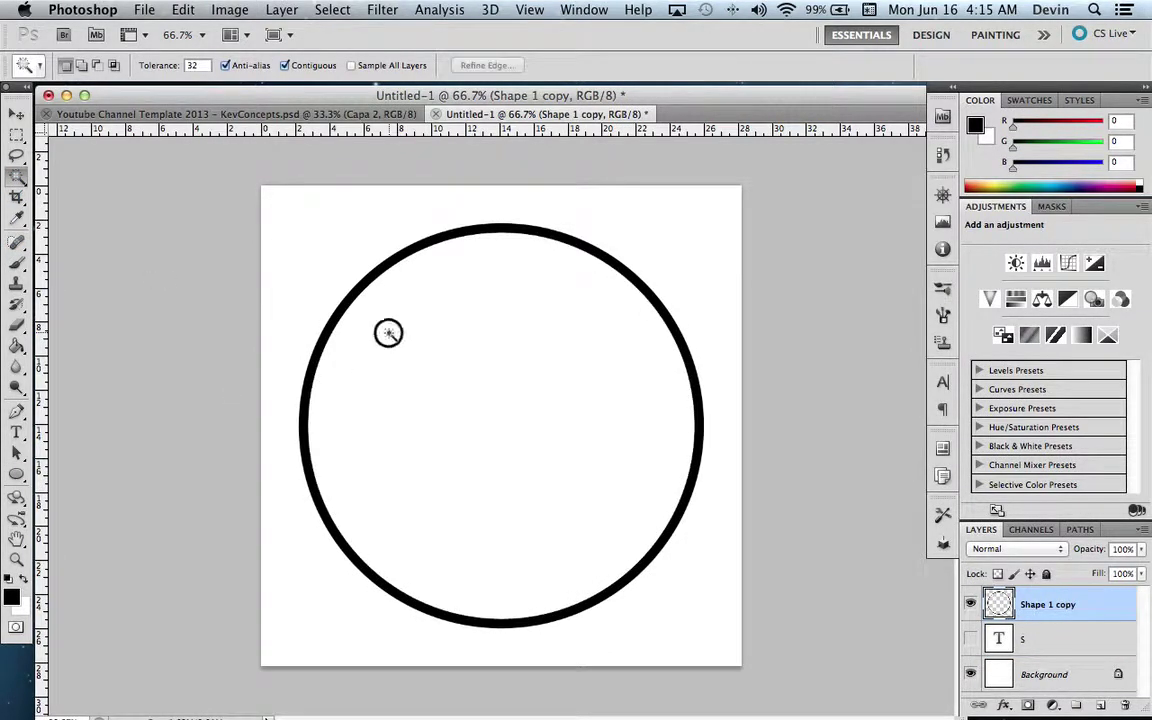
pyautogui.click(390, 335)
pyautogui.press('super+d')
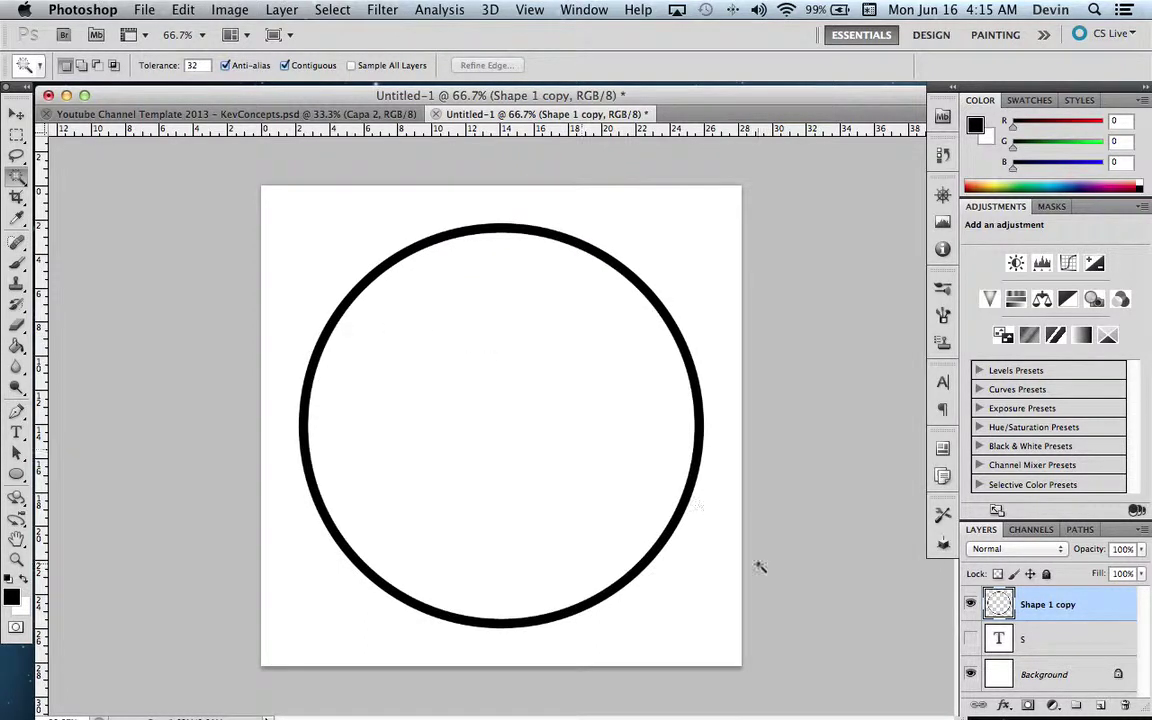
# Step: Show the S text layer, enlarge it to about 136%, rotate it about -7.7° and shift it slightly down inside the ring
pyautogui.click(1035, 639)
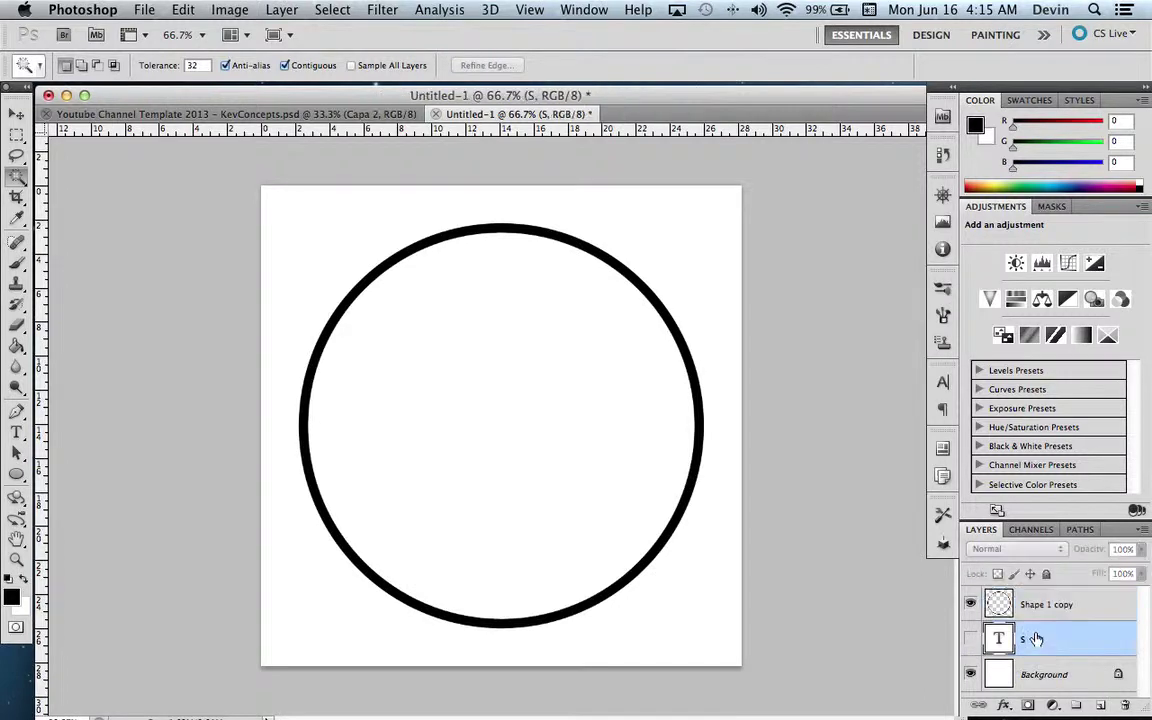
pyautogui.click(970, 640)
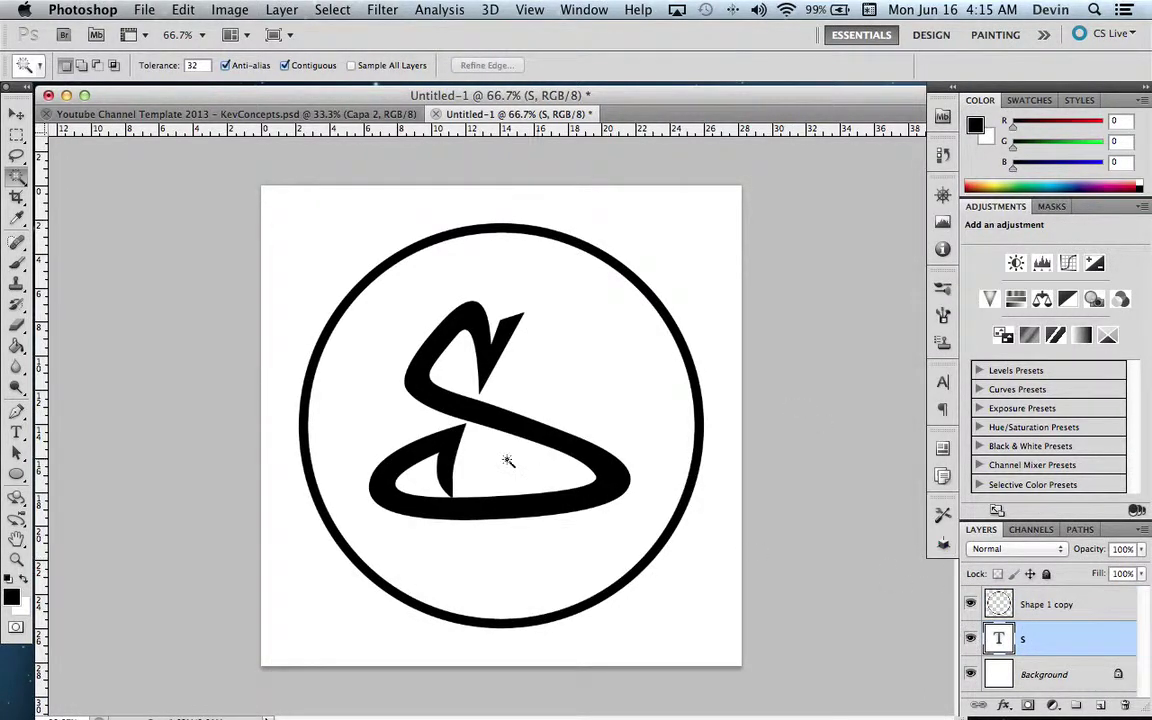
pyautogui.press('super+t')
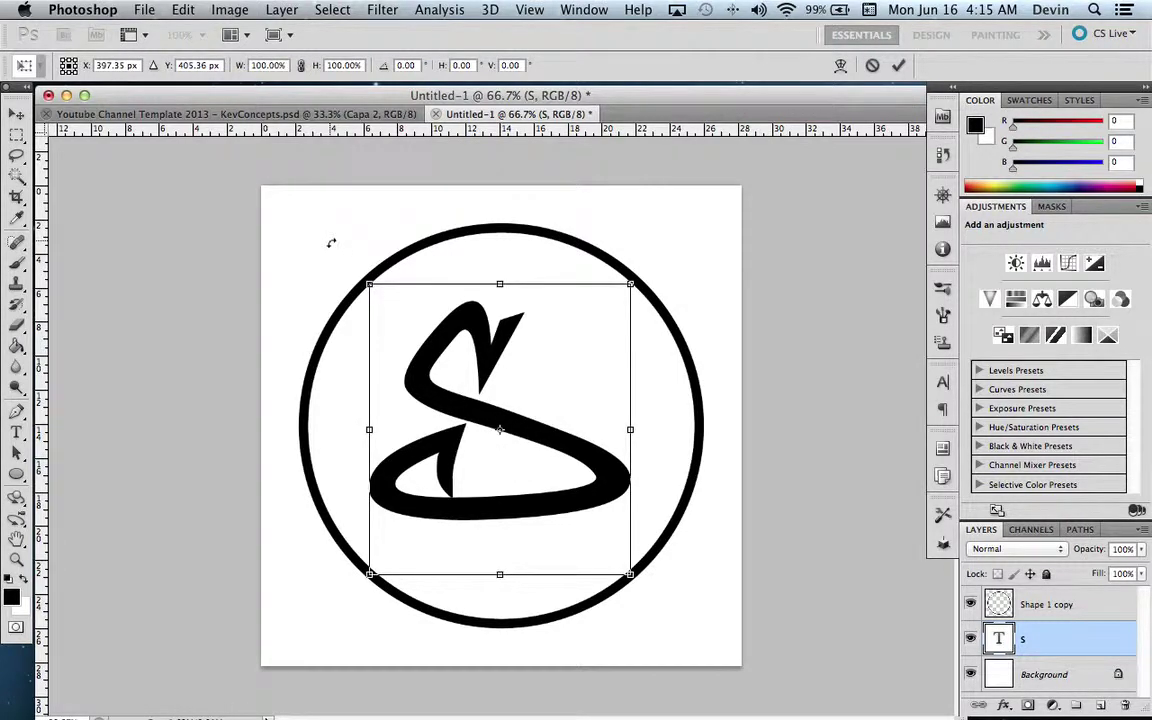
pyautogui.moveTo(367, 281); pyautogui.dragTo(189, 213)
pyautogui.moveTo(362, 259); pyautogui.dragTo(410, 312)
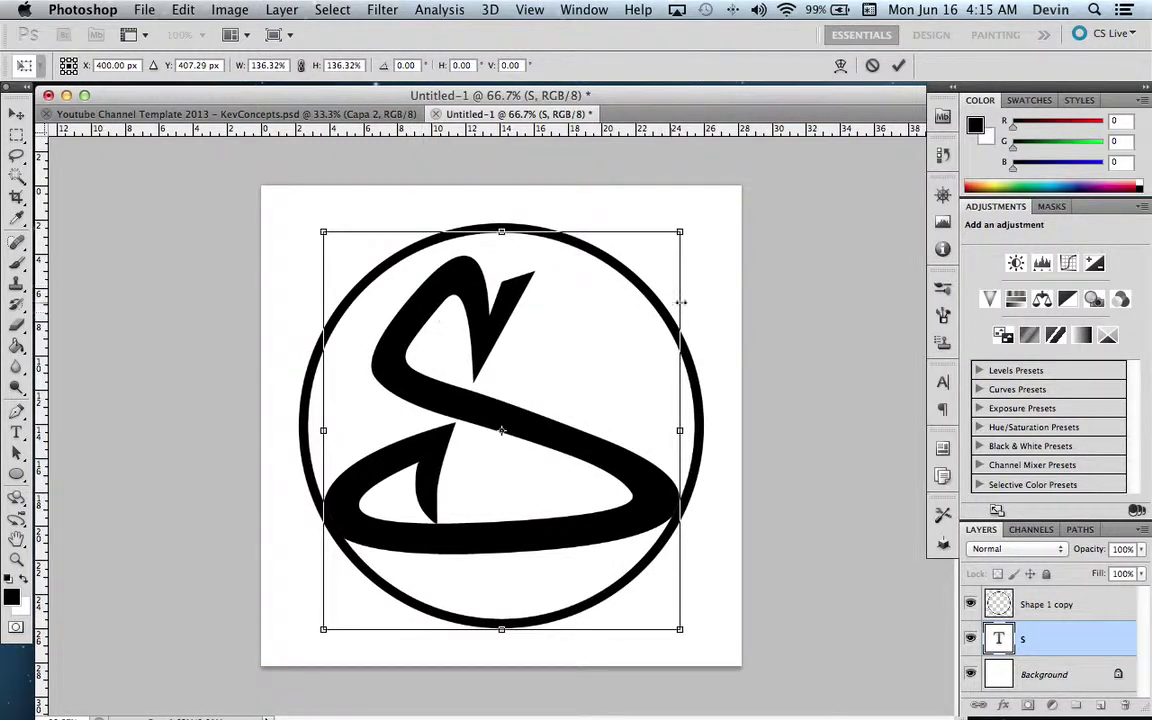
pyautogui.moveTo(681, 301); pyautogui.dragTo(733, 242)
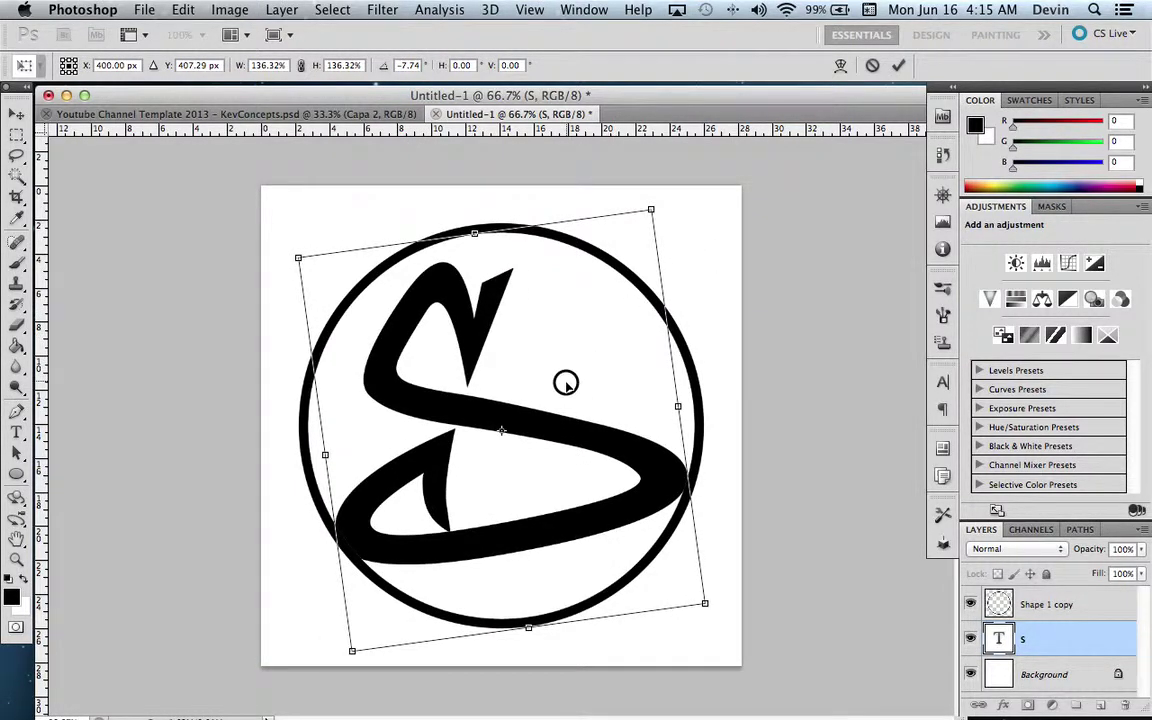
pyautogui.moveTo(565, 383); pyautogui.dragTo(567, 387)
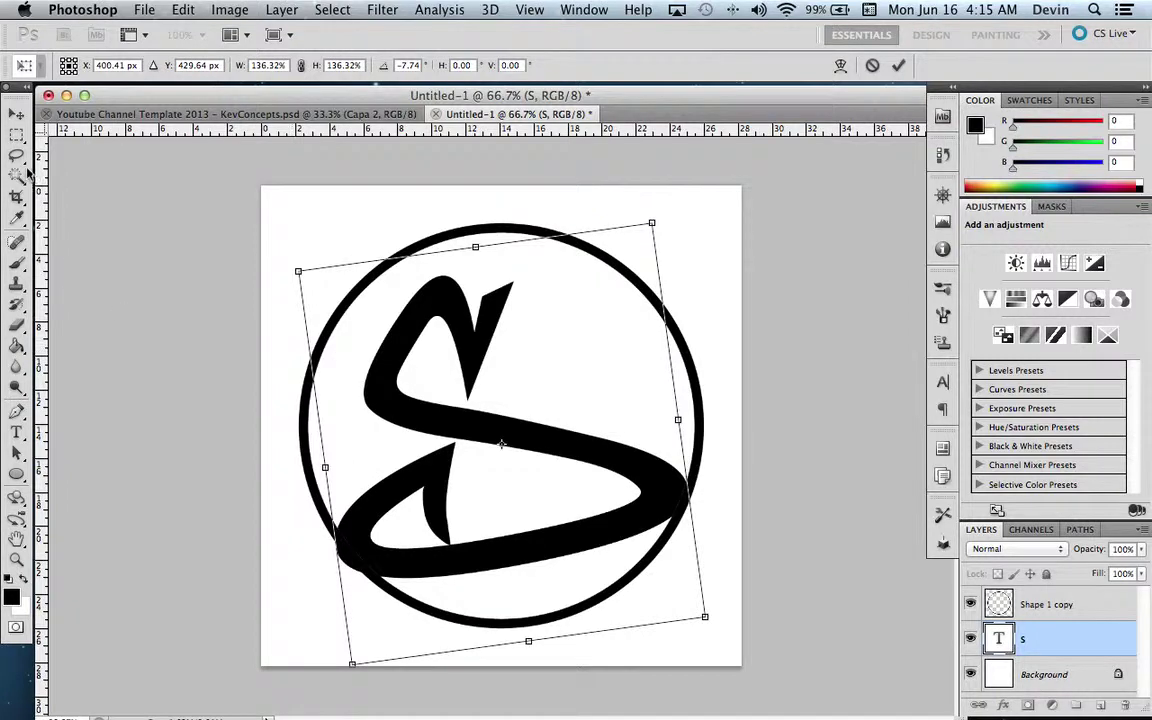
pyautogui.click(17, 115)
pyautogui.click(730, 270)
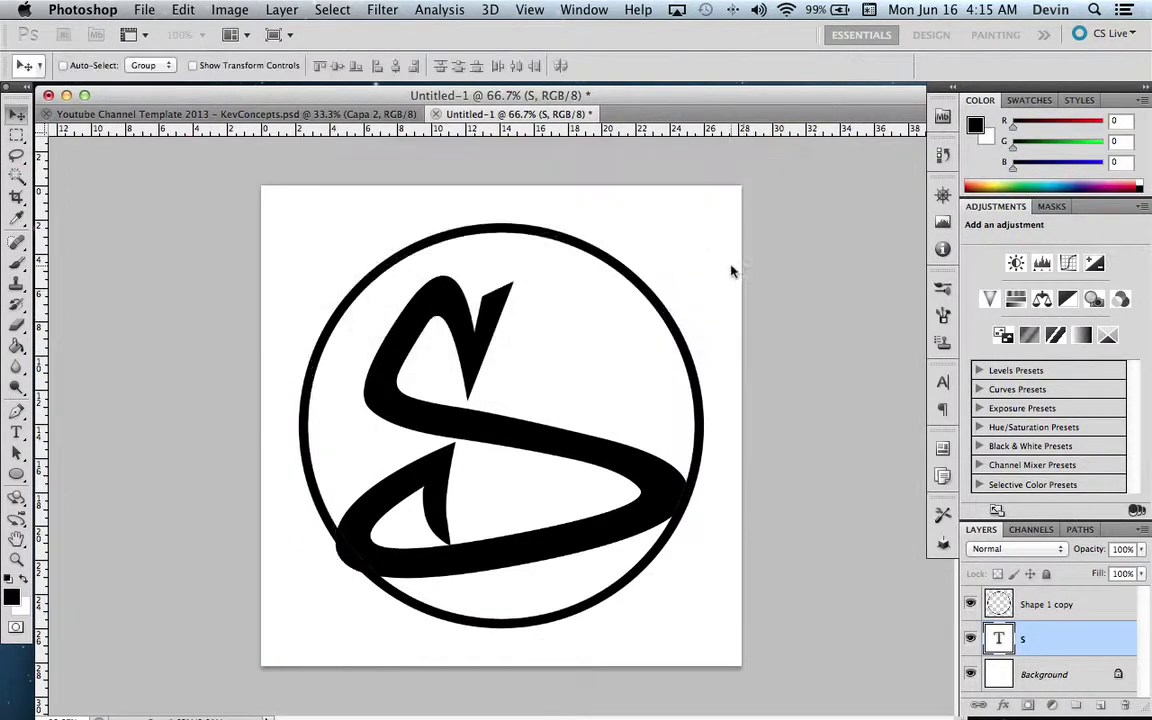
# Step: Activate the Eraser and rasterize the S text layer
pyautogui.click(15, 328)
pyautogui.rightClick(1055, 638)
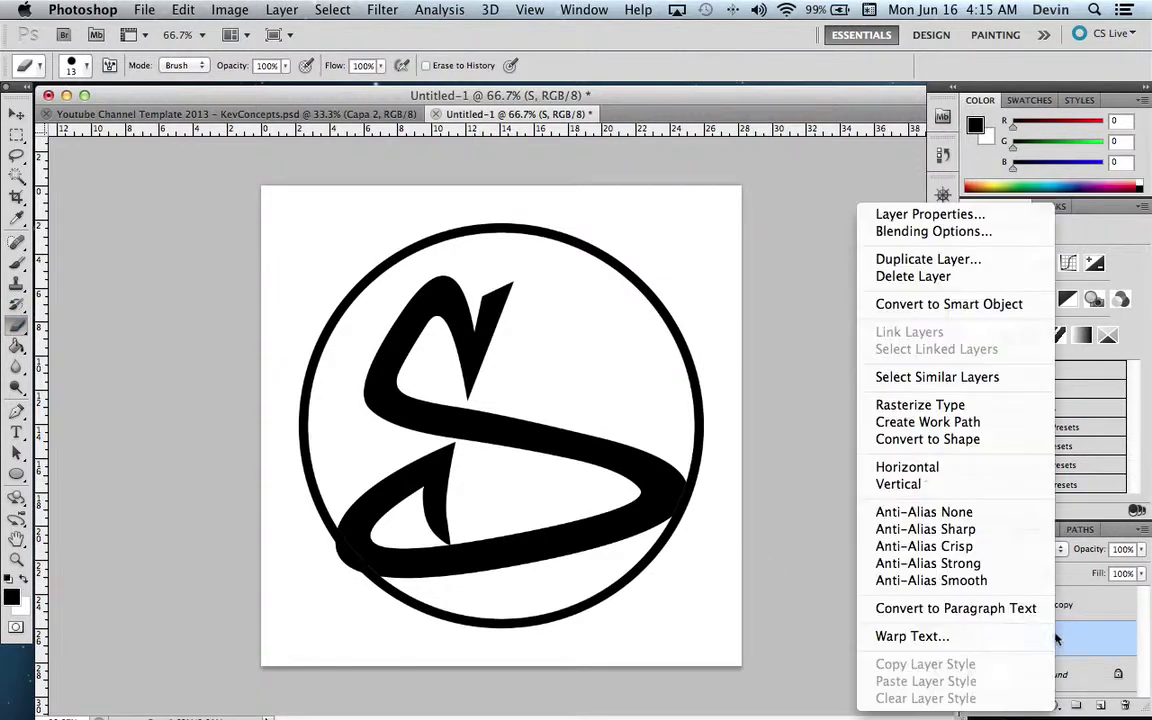
pyautogui.click(922, 405)
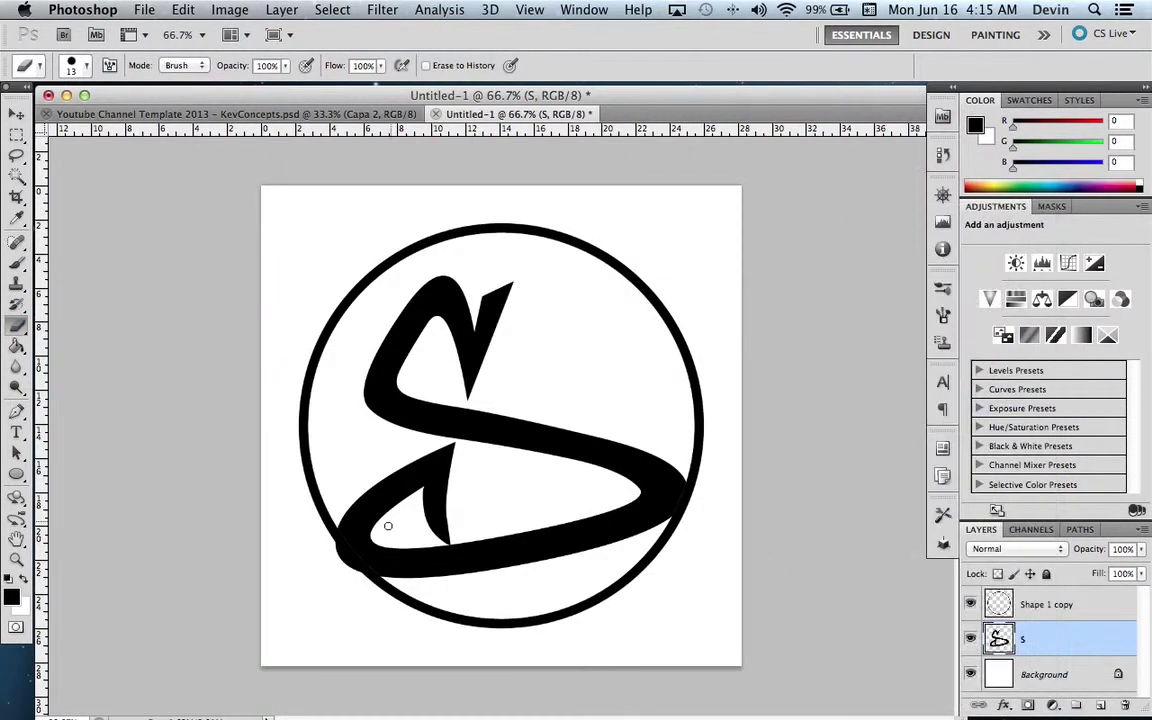
# Step: Set the Eraser to the 60 px hard round brush and erase the part of the S protruding past the ring's lower left edge
pyautogui.click(87, 64)
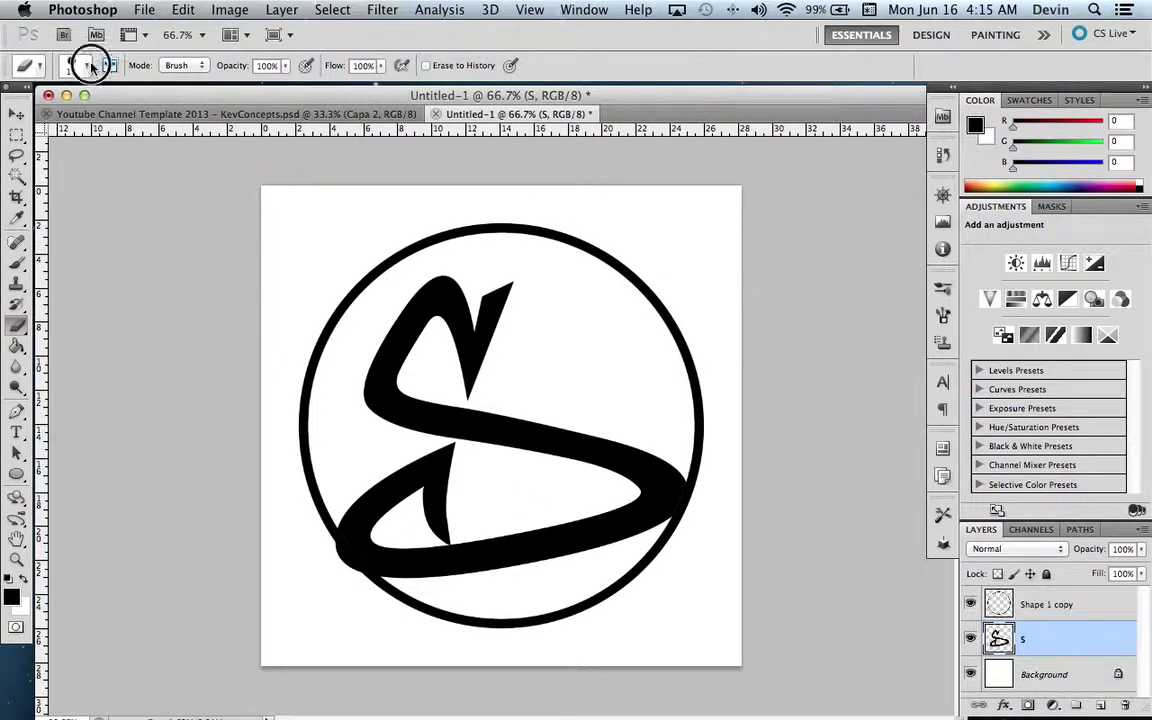
pyautogui.click(92, 272)
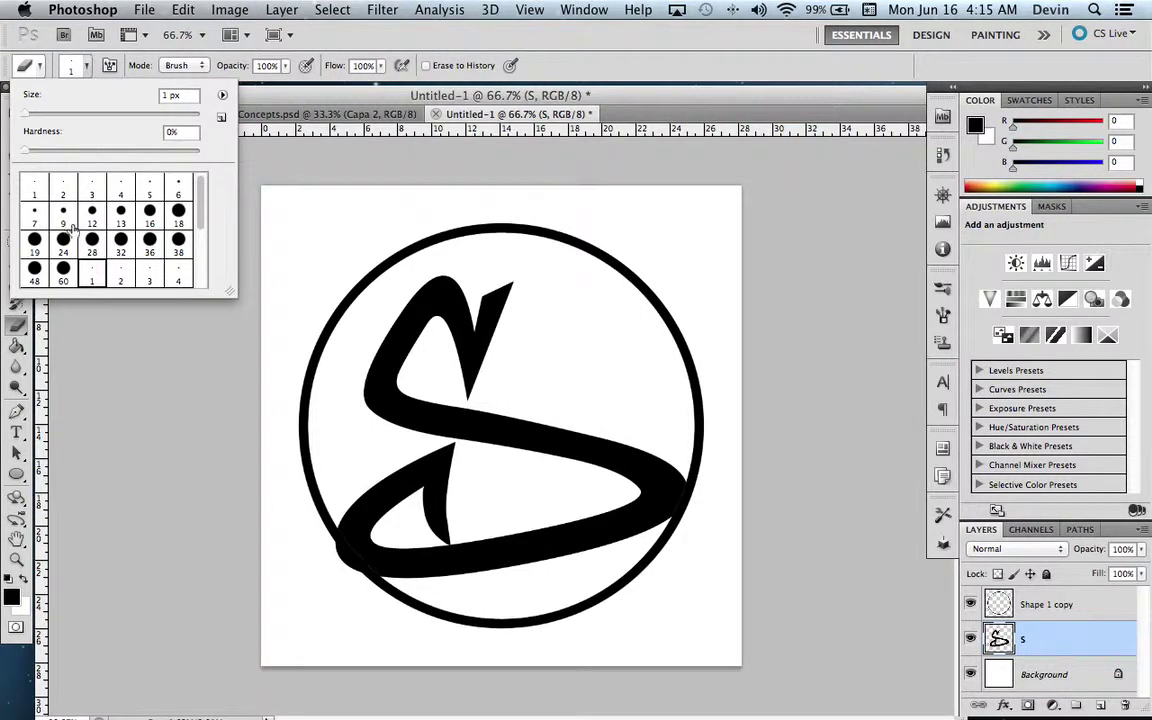
pyautogui.click(63, 268)
pyautogui.click(87, 66)
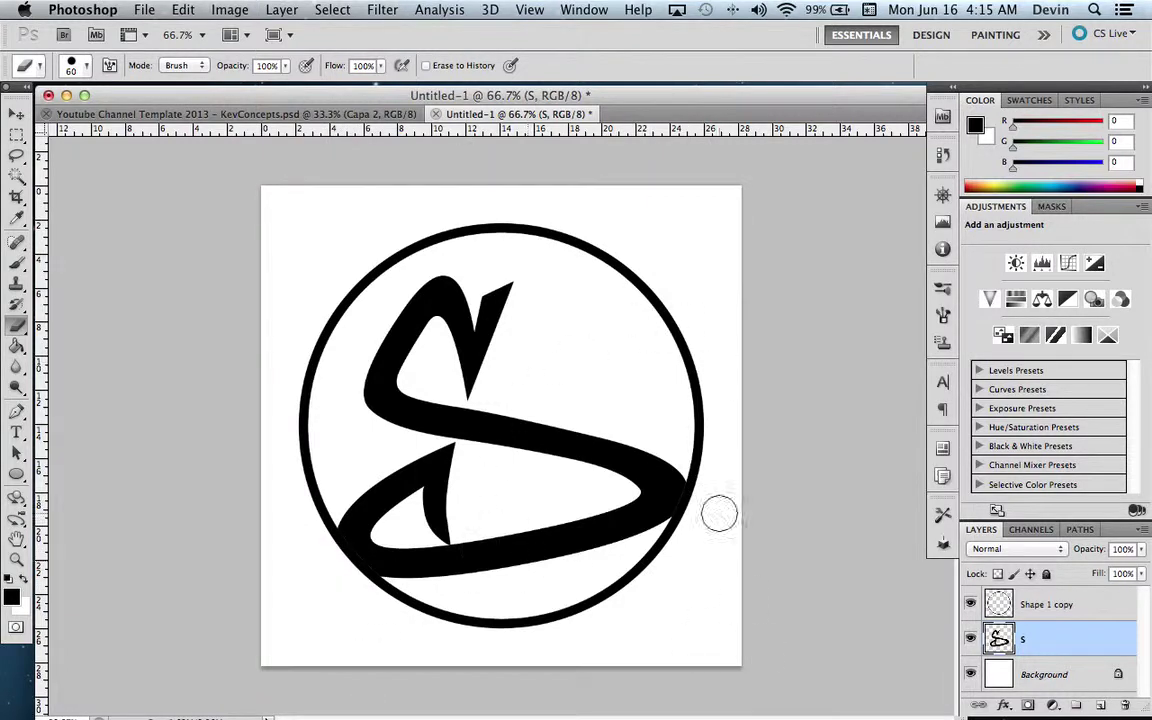
pyautogui.press('z')
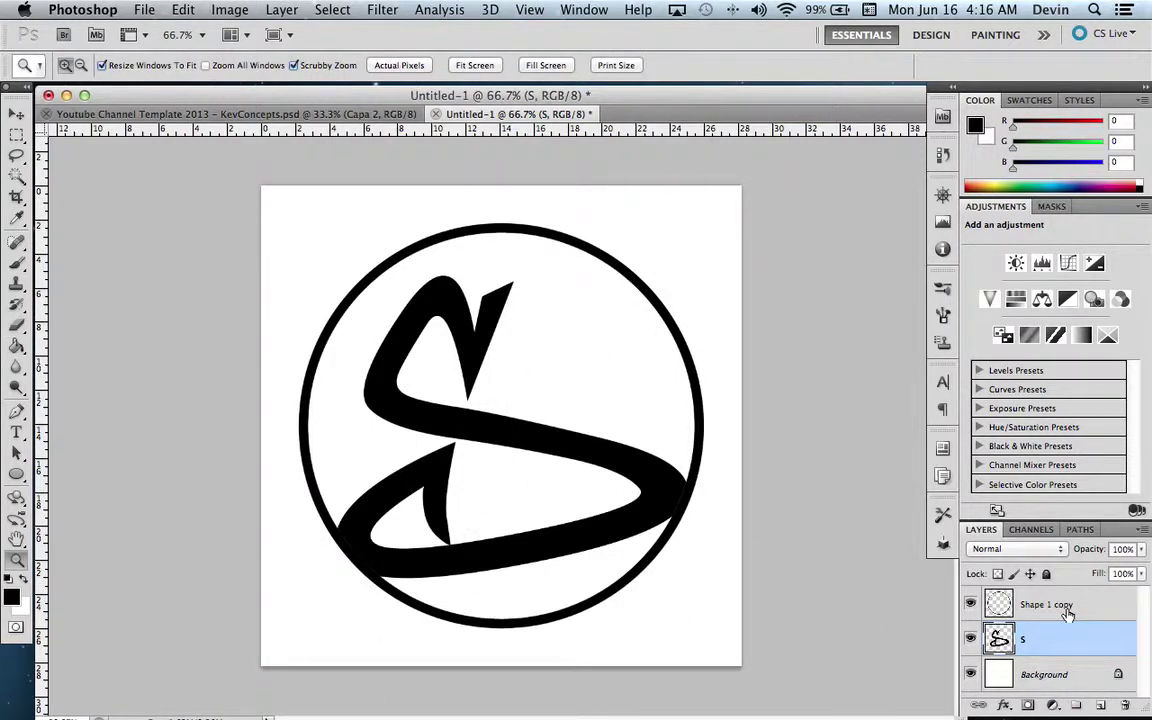
# Step: Merge the Shape 1 copy ring layer and the S layer into a single layer
pyautogui.keyDown('shift'); pyautogui.click(1066, 605); pyautogui.keyUp('shift')
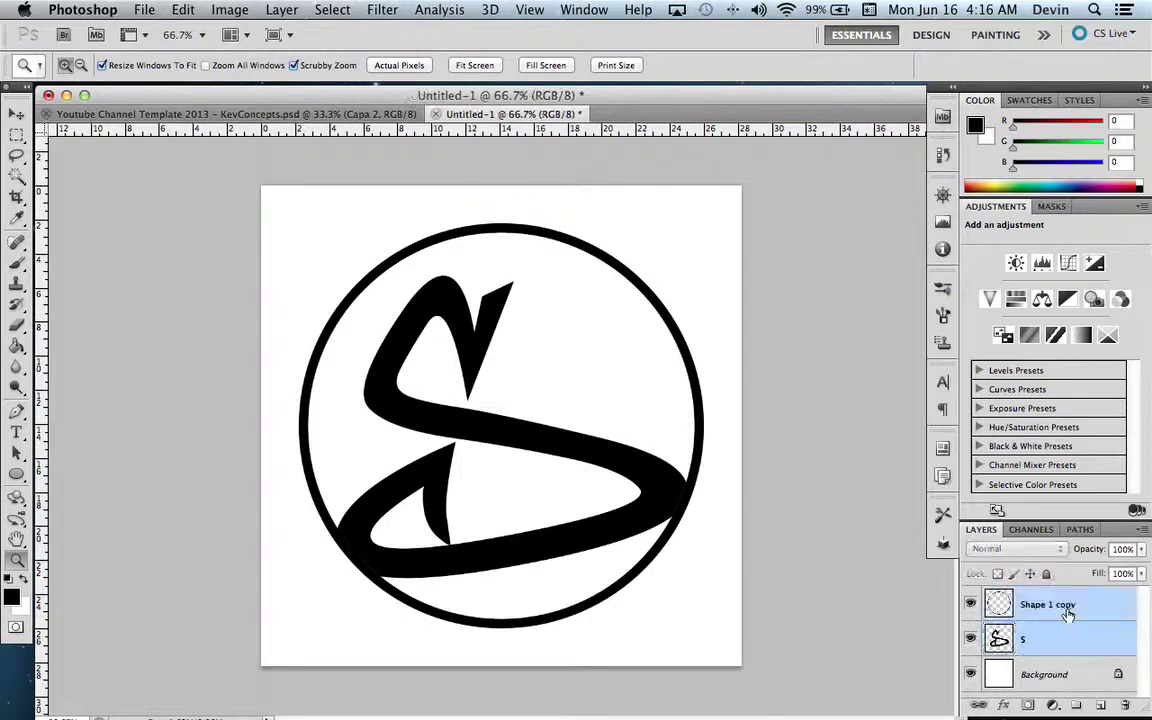
pyautogui.rightClick(1066, 612)
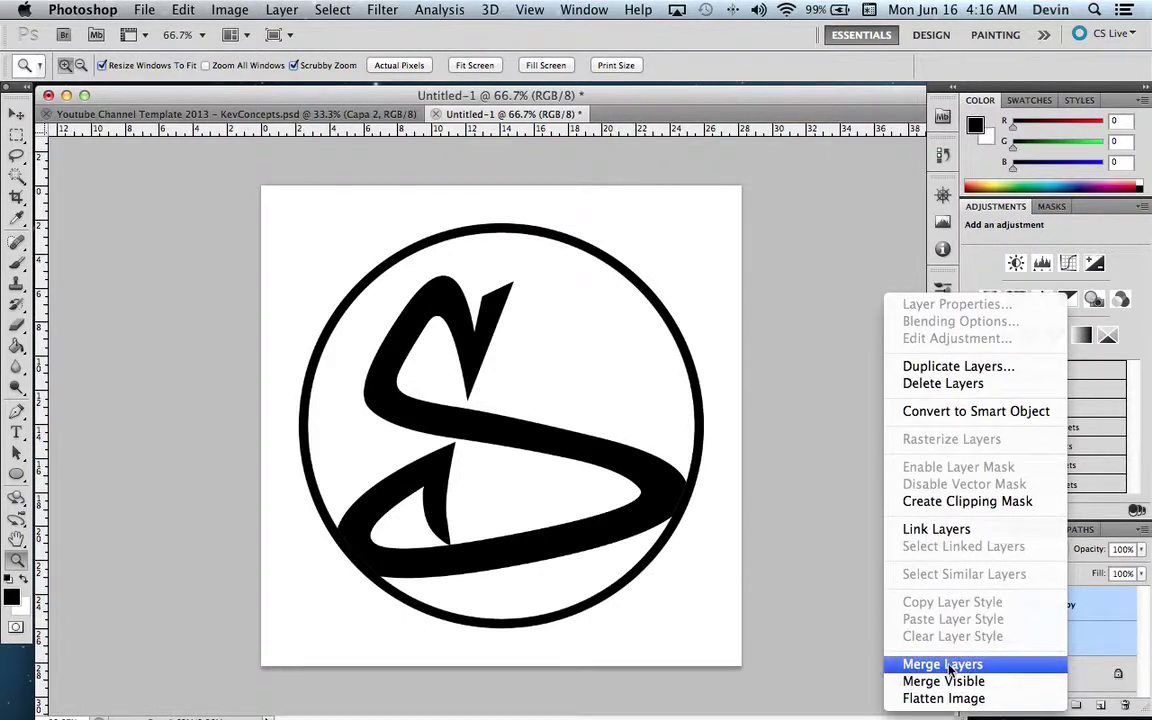
pyautogui.click(943, 663)
# Step: Convert the Background into a regular layer named Layer 0, delete it, and shift the merged logo slightly up and left on the canvas
pyautogui.click(1031, 641)
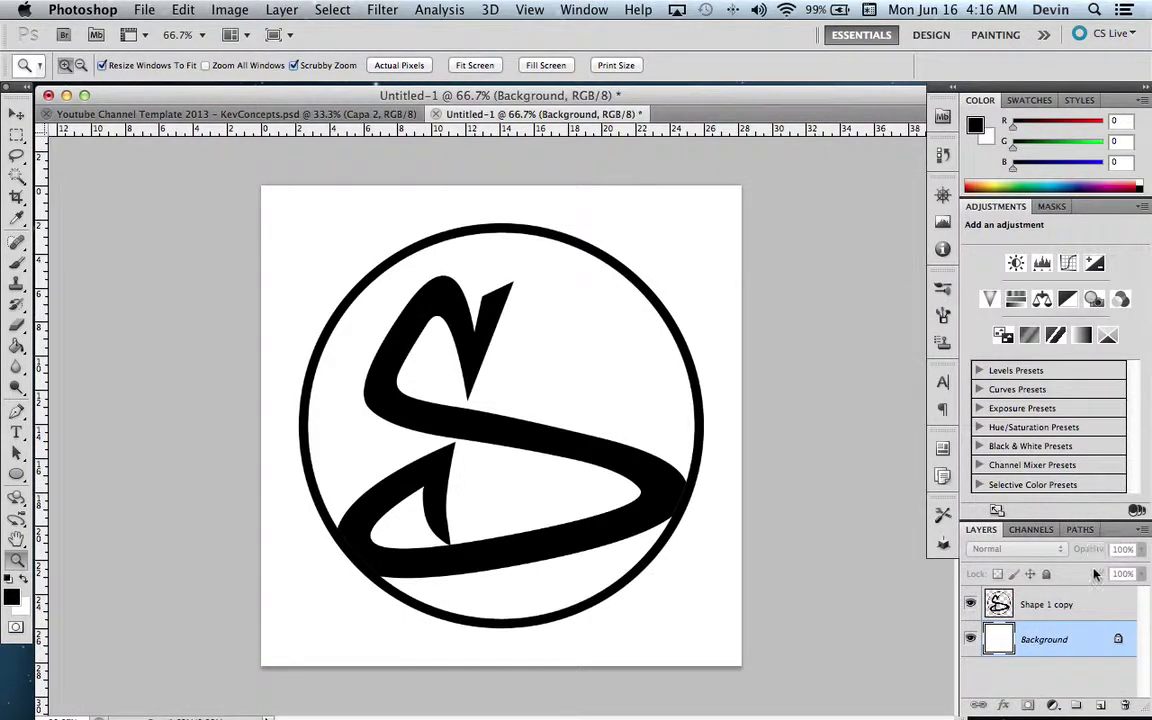
pyautogui.doubleClick(1066, 641)
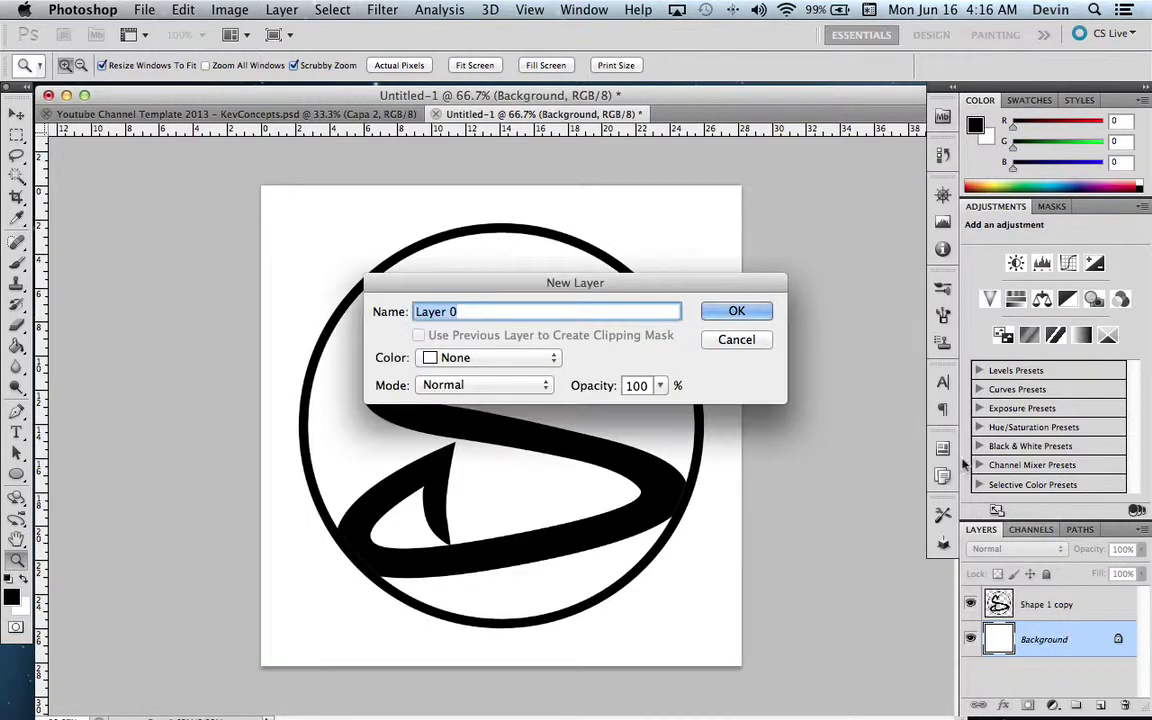
pyautogui.click(733, 309)
pyautogui.press('Delete')
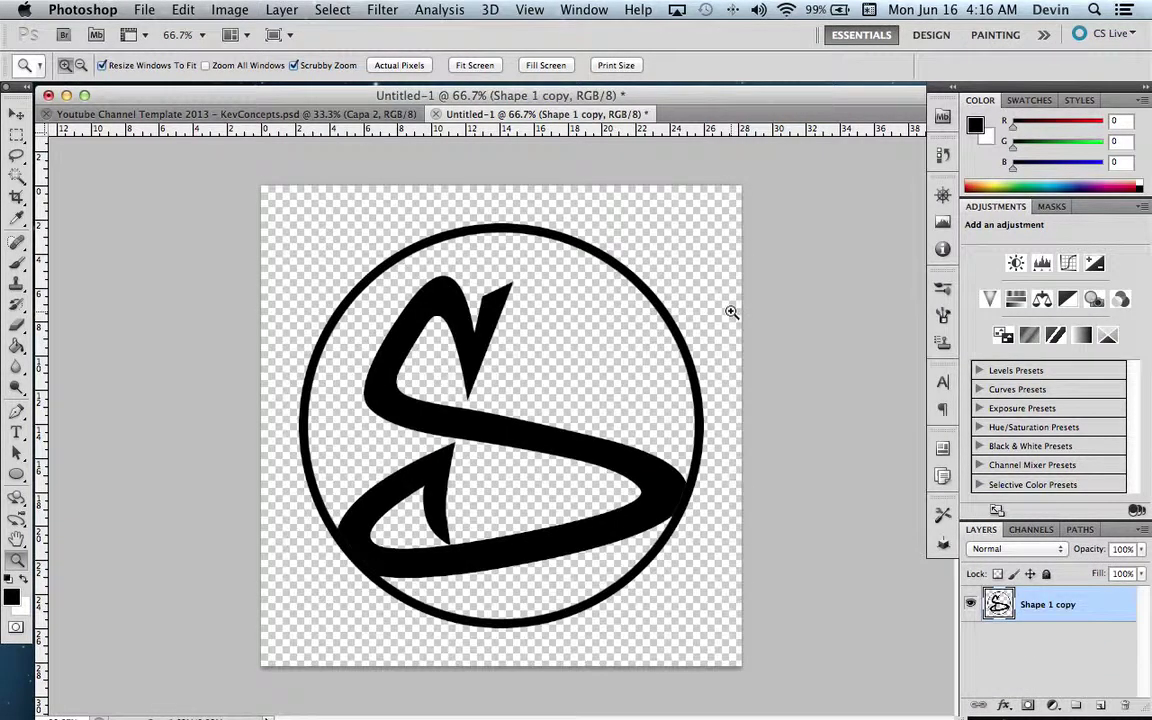
pyautogui.click(14, 114)
pyautogui.moveTo(441, 477)
pyautogui.mouseDown()
pyautogui.moveTo(473, 442)
pyautogui.moveTo(419, 504)
pyautogui.moveTo(411, 478)
pyautogui.moveTo(429, 467)
pyautogui.mouseUp()
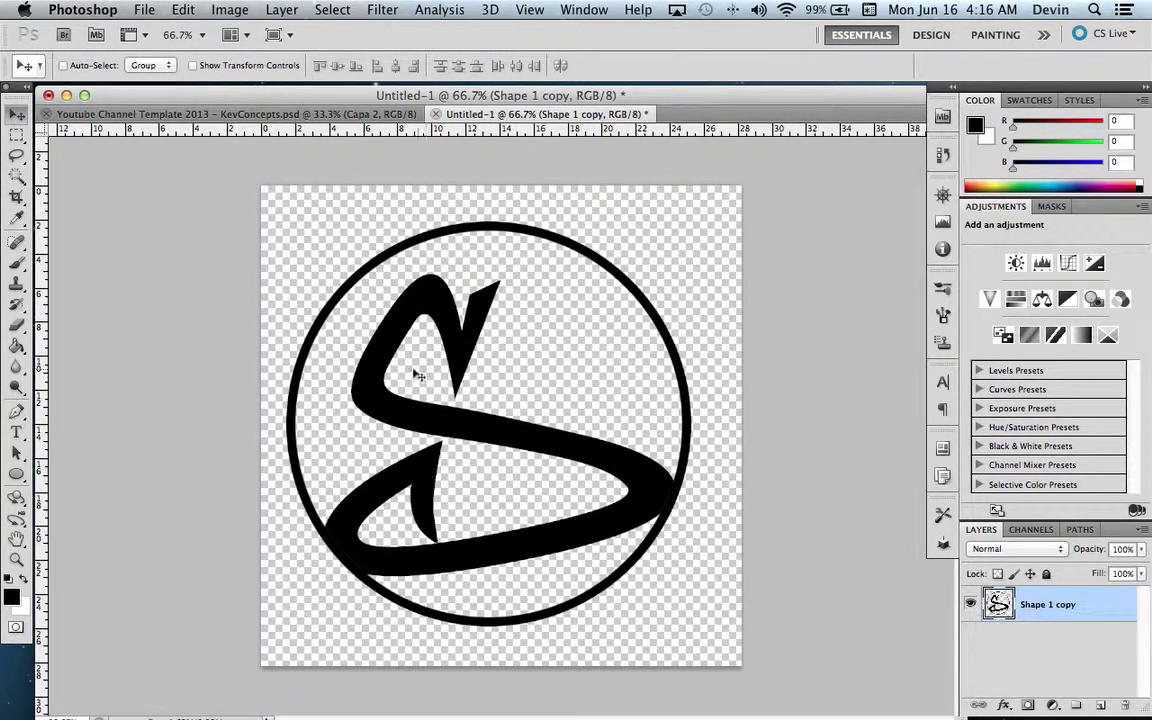
# Step: Copy the merged logo into the Youtube Channel Template 2013 document and position it over the cartoon face in the green banner strip
pyautogui.moveTo(409, 221); pyautogui.dragTo(521, 334)
pyautogui.scroll(1, 545, 358)
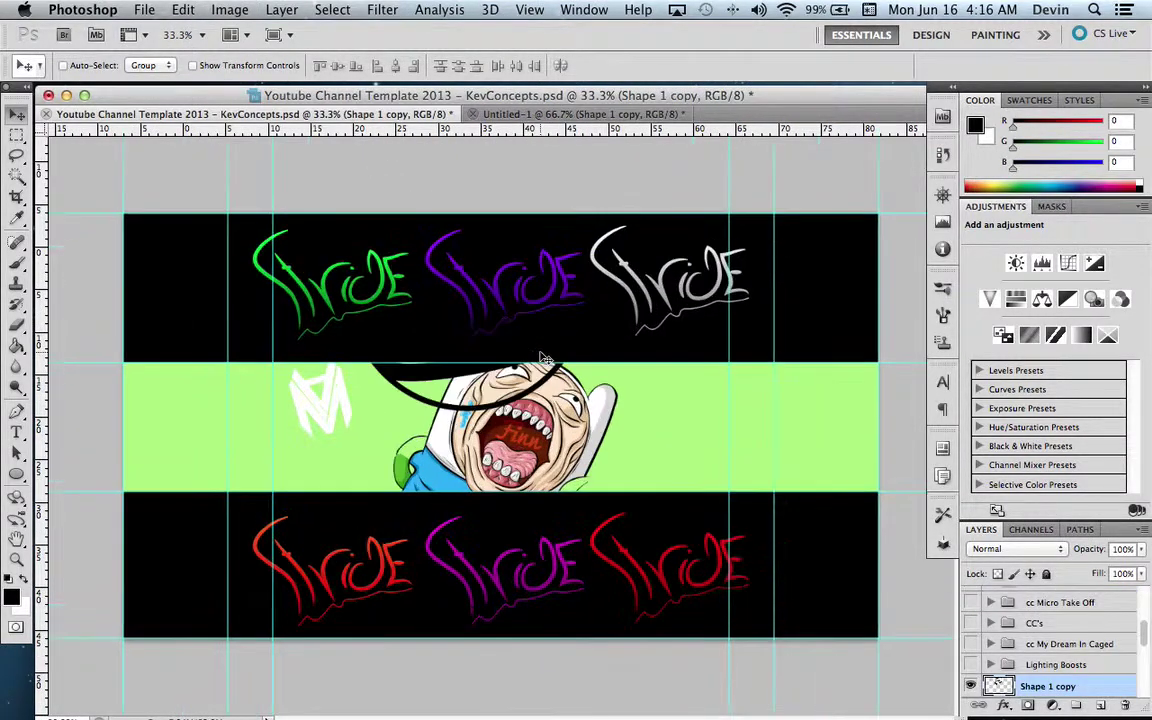
pyautogui.scroll(4, 496, 480)
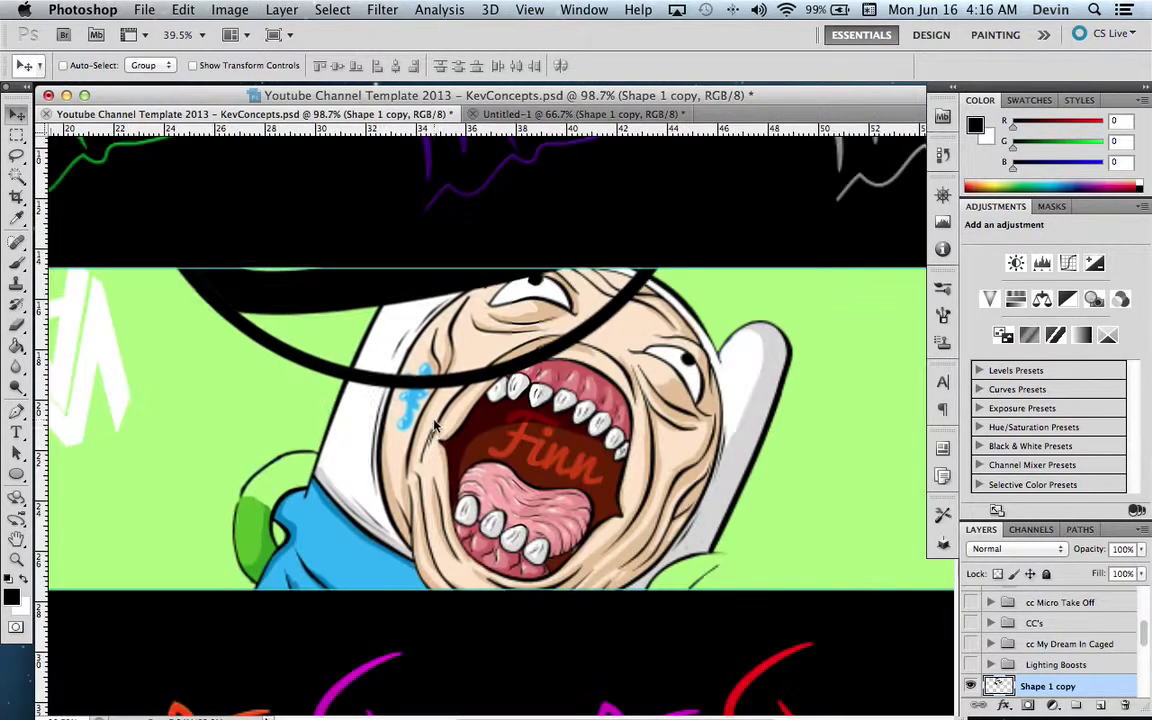
pyautogui.scroll(-2, 408, 393)
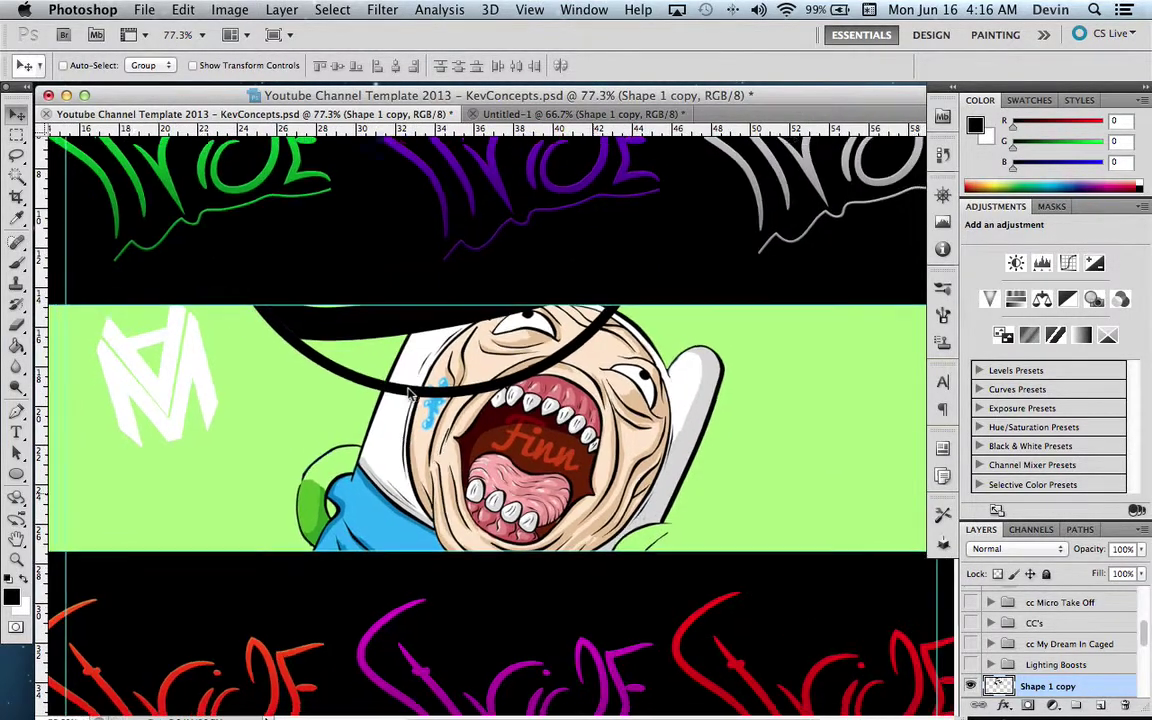
pyautogui.moveTo(408, 393); pyautogui.dragTo(452, 641)
# Step: Scale the logo copy proportionally to about 62.31%, centre it over the cartoon face in the green strip and apply the transformation
pyautogui.press('super+t')
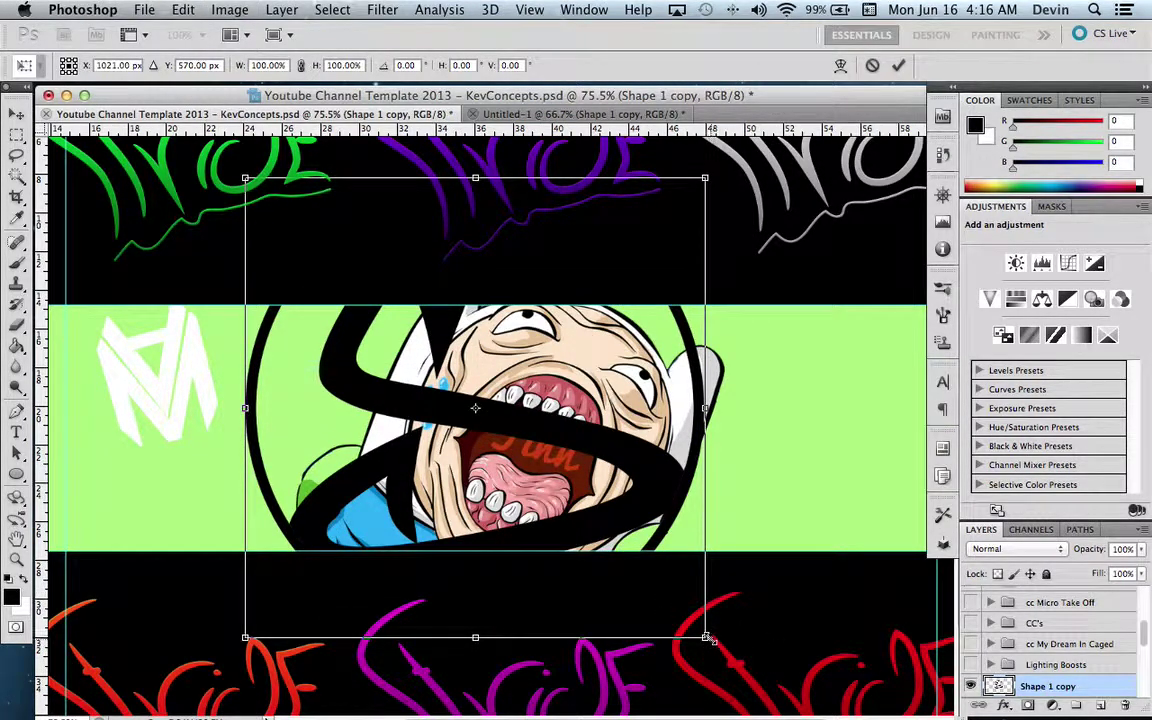
pyautogui.moveTo(706, 637); pyautogui.dragTo(481, 492)
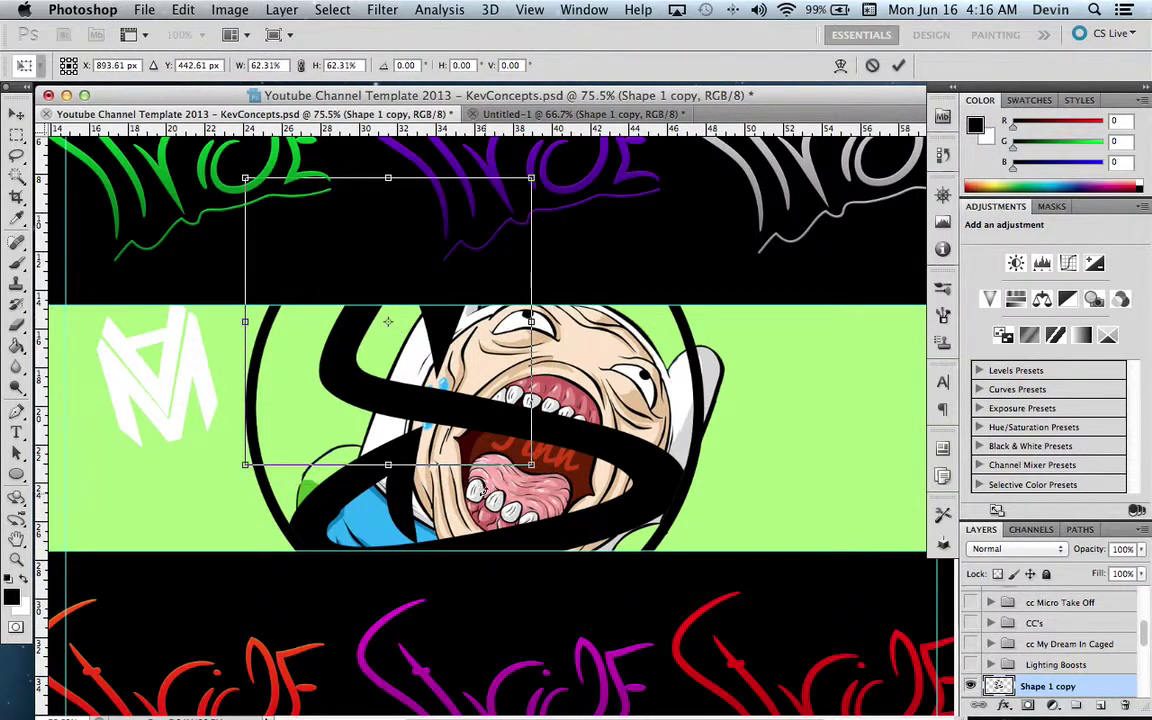
pyautogui.moveTo(342, 347); pyautogui.dragTo(462, 452)
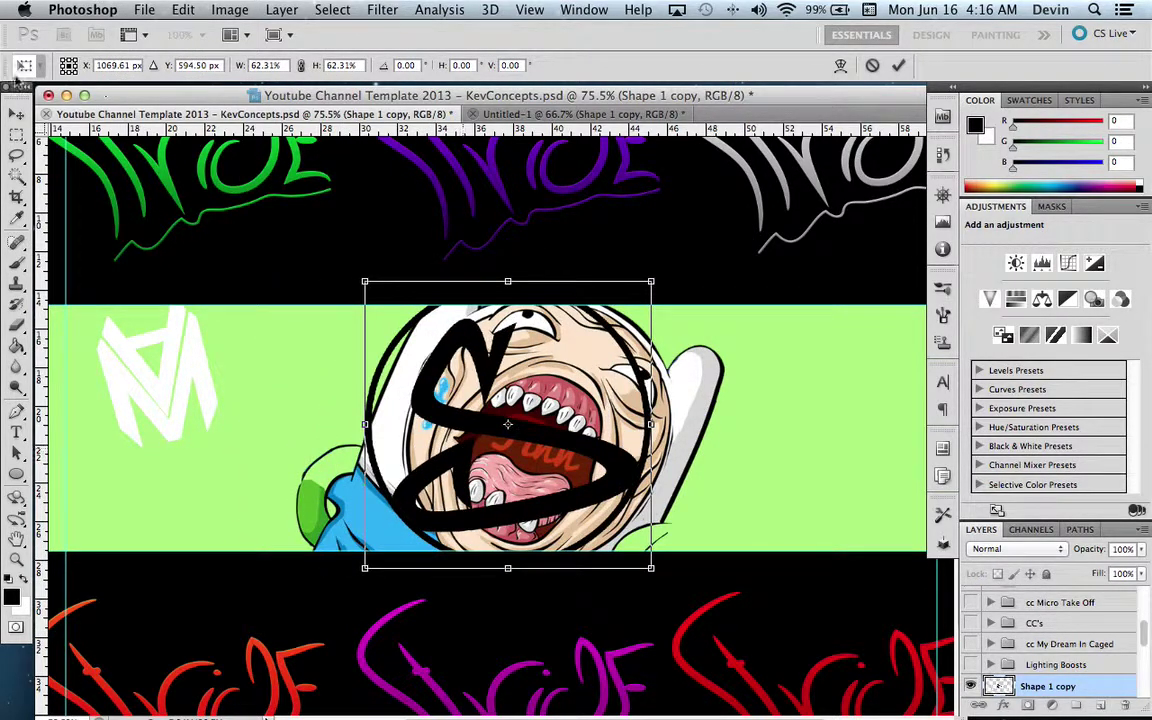
pyautogui.click(16, 110)
pyautogui.click(716, 272)
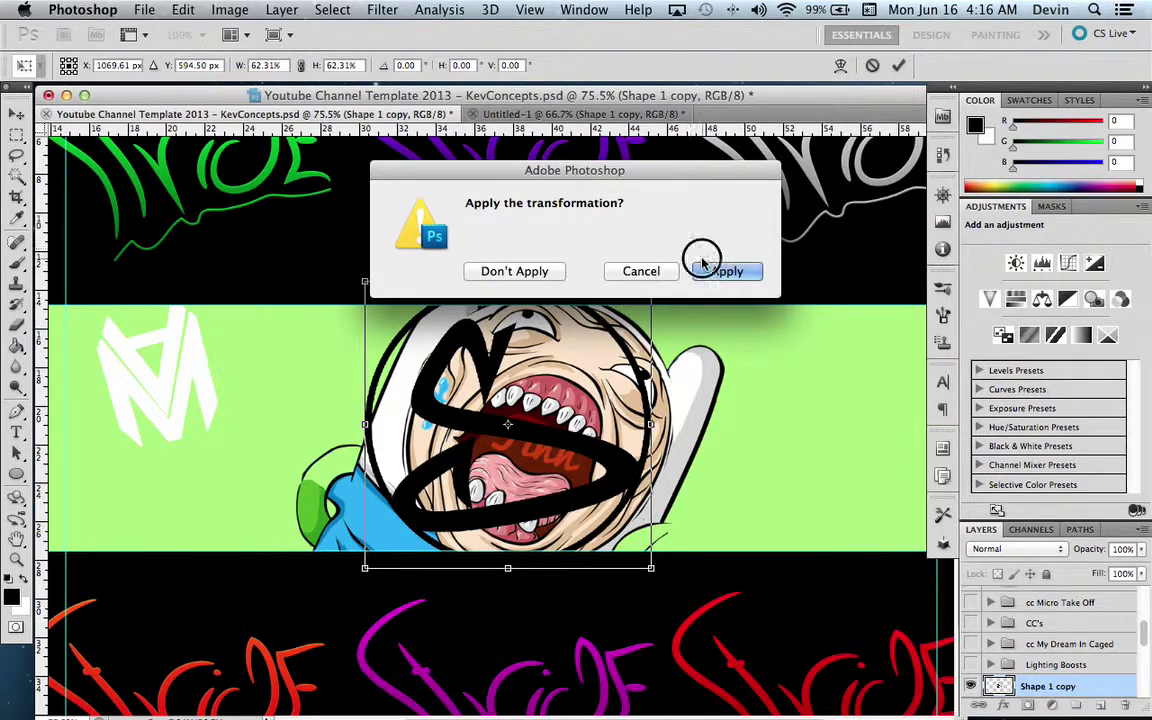
# Step: Move the logo copy left toward the white emblem, delete it from the banner template and return to the Untitled-1 document
pyautogui.moveTo(481, 447); pyautogui.dragTo(318, 447)
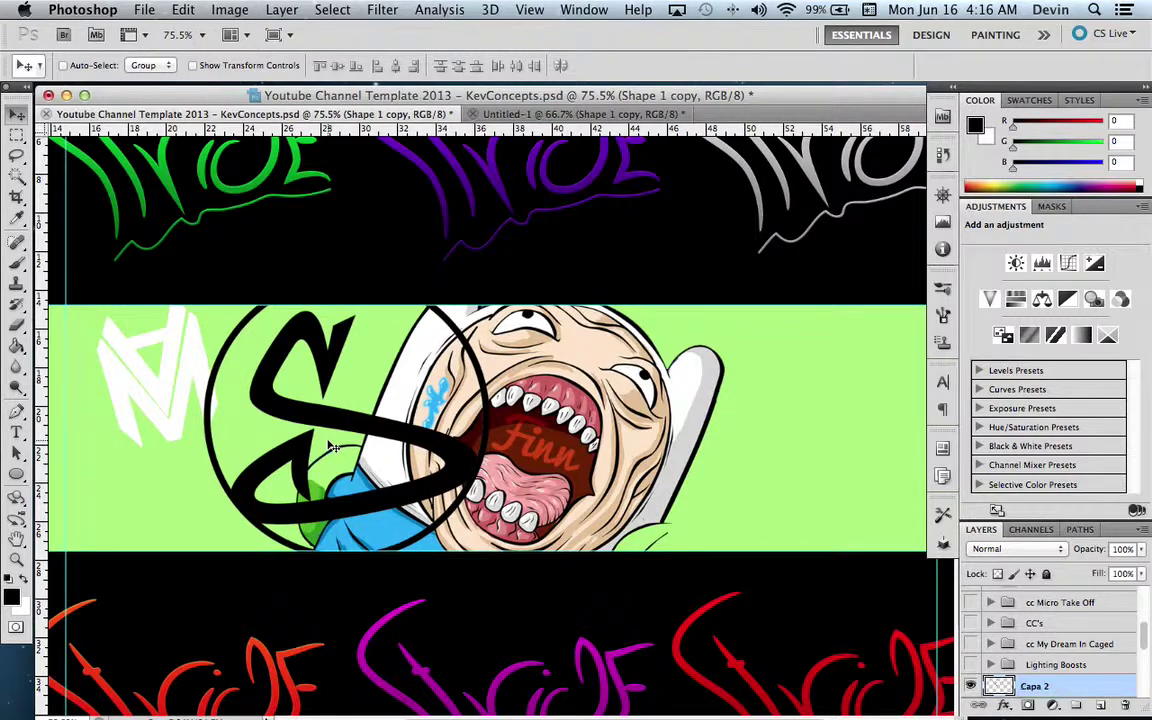
pyautogui.press('BackSpace')
pyautogui.click(550, 114)
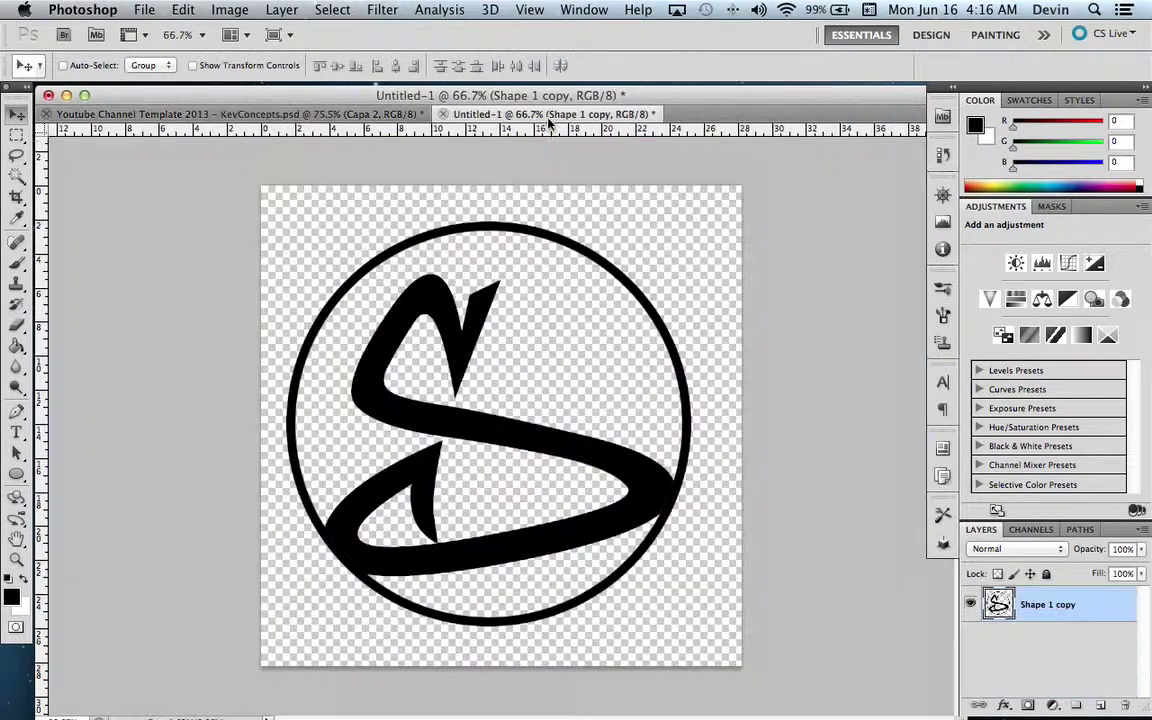